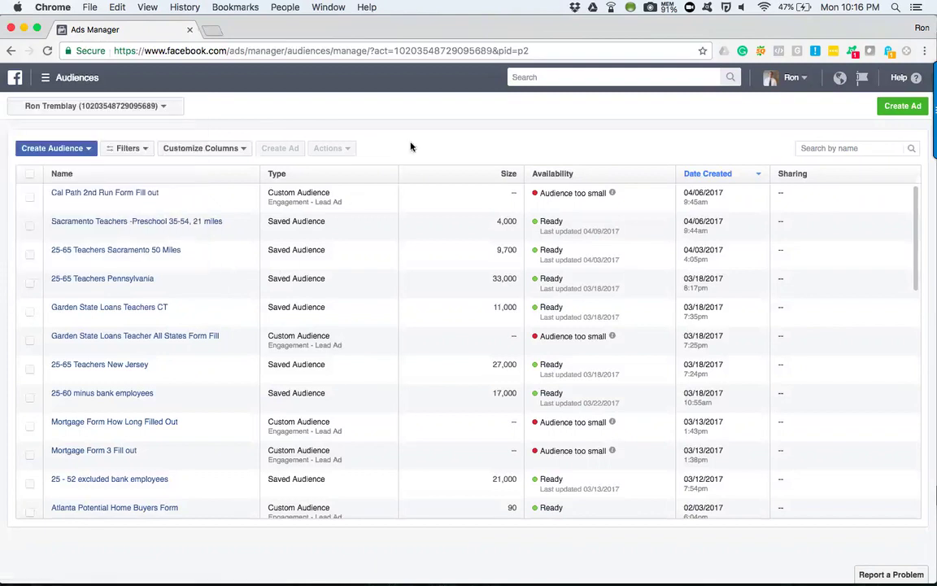
- Open the Audiences page and look through the list of existing audiences
{"action": "left_click", "coordinate": [44, 77]}
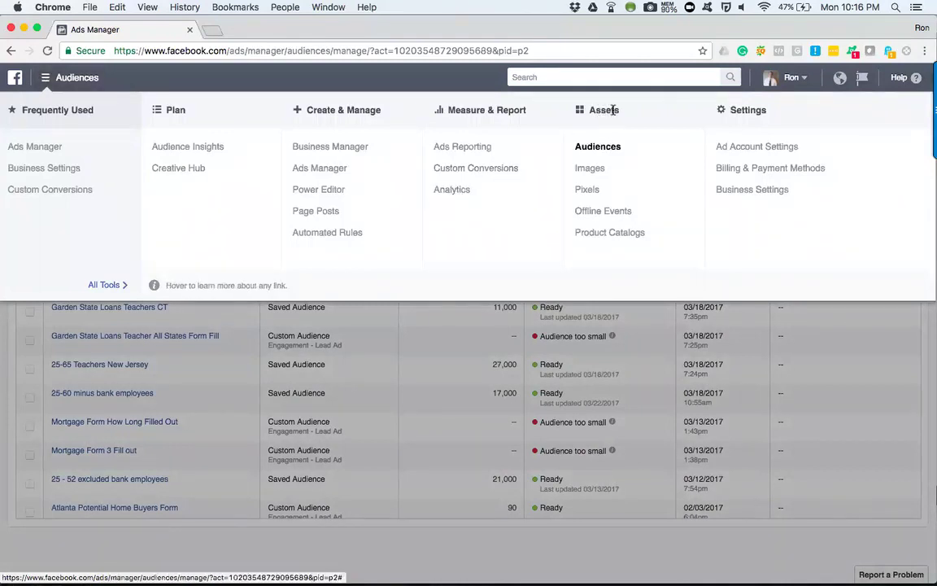
{"action": "left_click", "coordinate": [591, 148]}
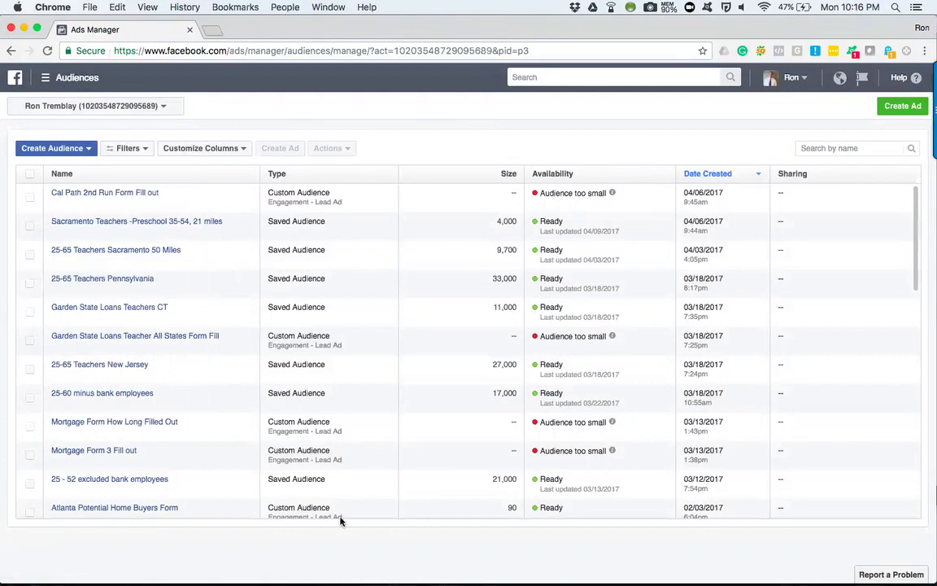
{"action": "scroll", "coordinate": [446, 288], "scroll_direction": "down", "scroll_amount": 10}
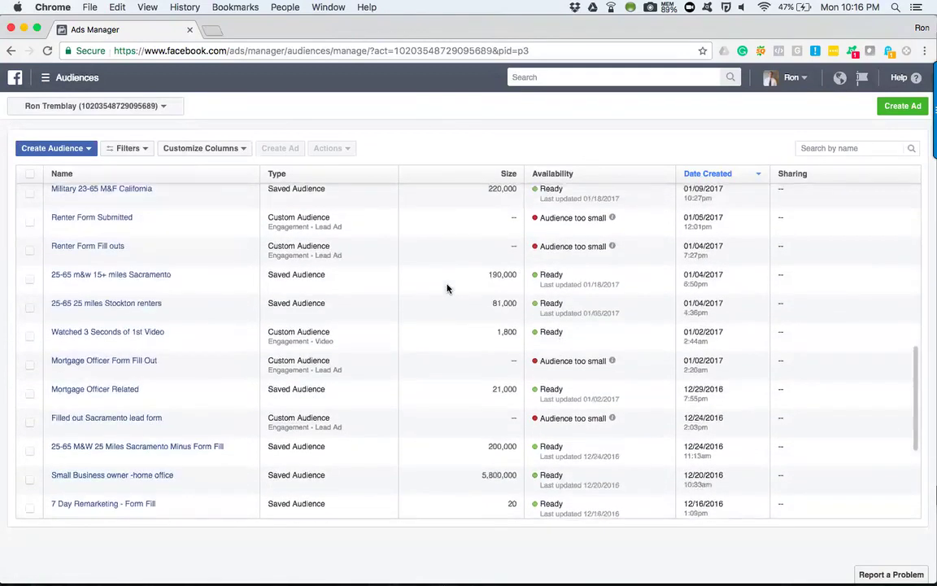
{"action": "scroll", "coordinate": [446, 288], "scroll_direction": "up", "scroll_amount": 10}
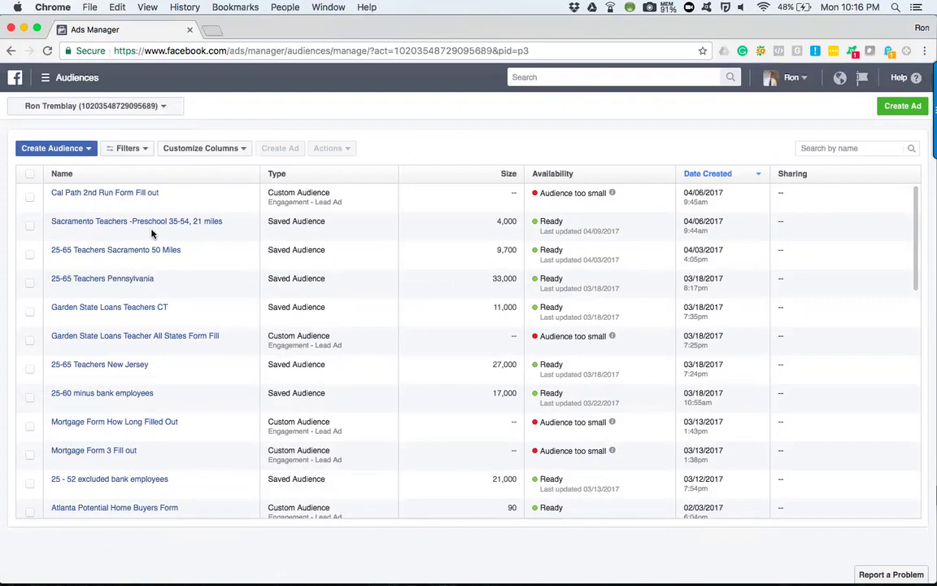
{"action": "mouse_move", "coordinate": [147, 223]}
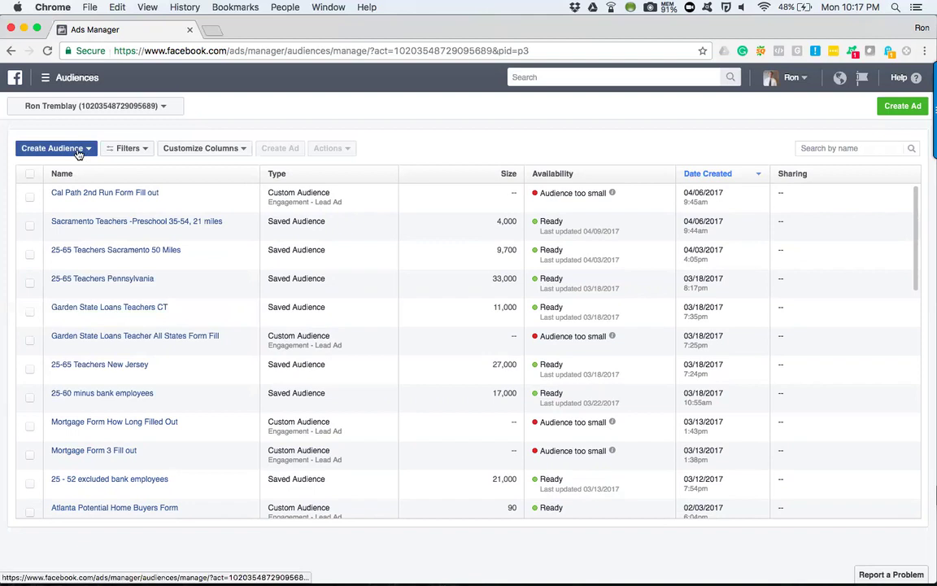
- From the Audiences page, start a new custom audience based on Engagement on Facebook
{"action": "left_click", "coordinate": [46, 79]}
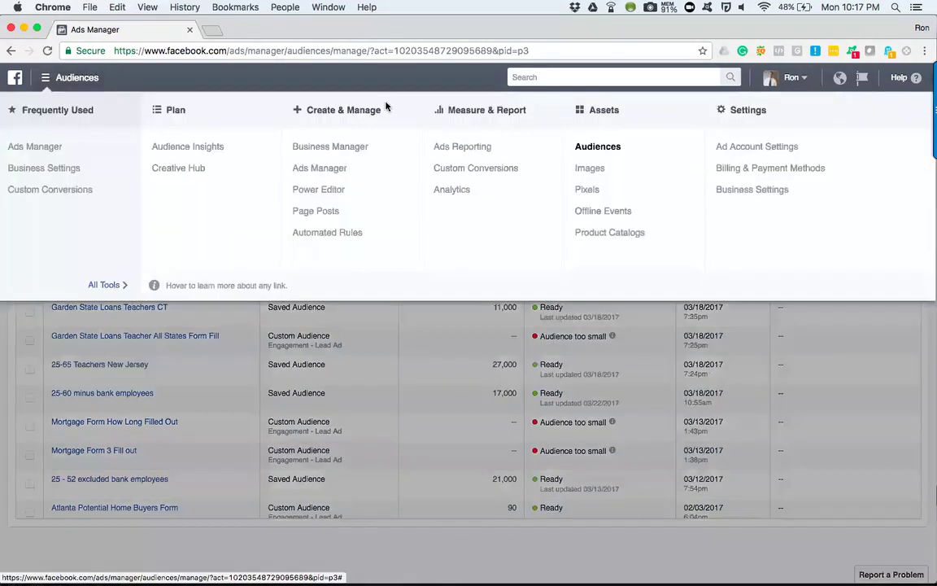
{"action": "left_click", "coordinate": [592, 148]}
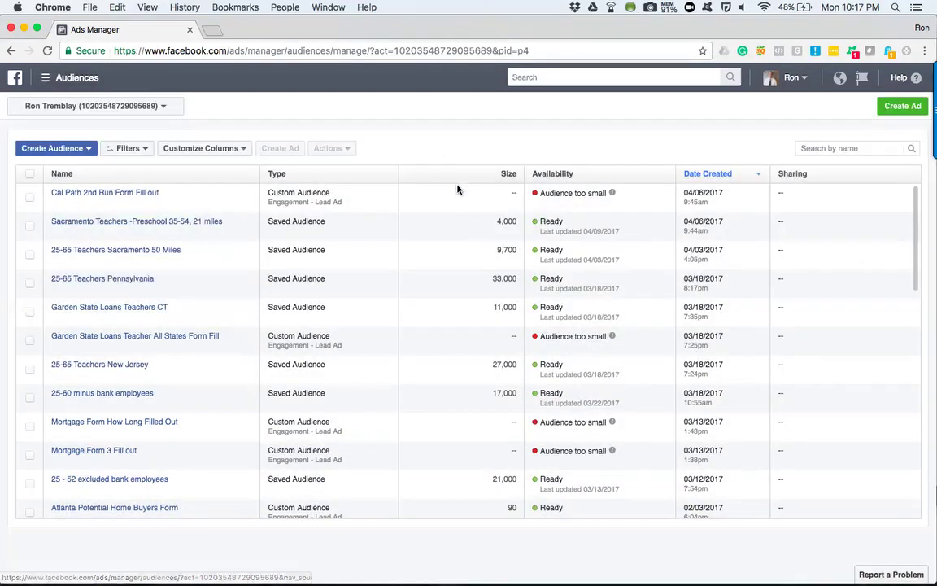
{"action": "left_click", "coordinate": [67, 151]}
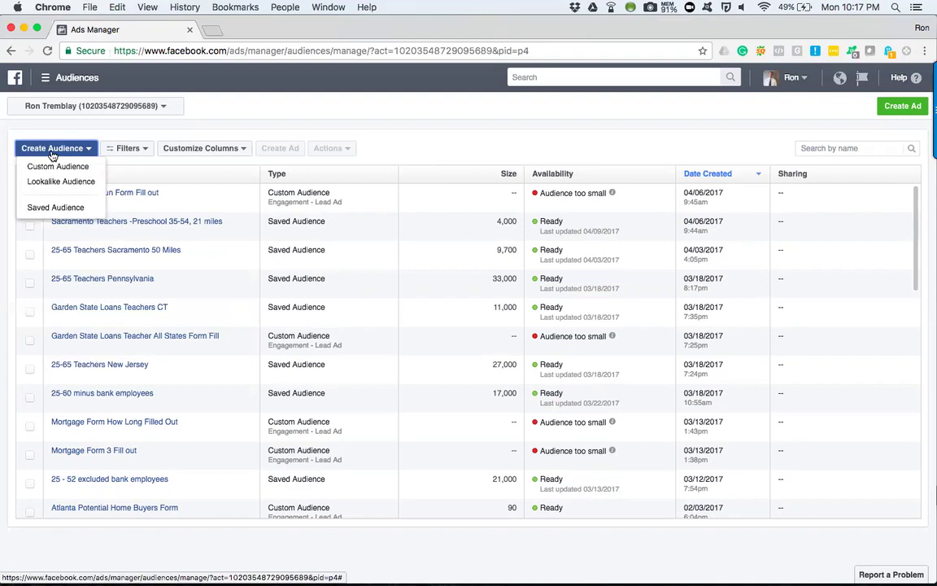
{"action": "left_click", "coordinate": [54, 168]}
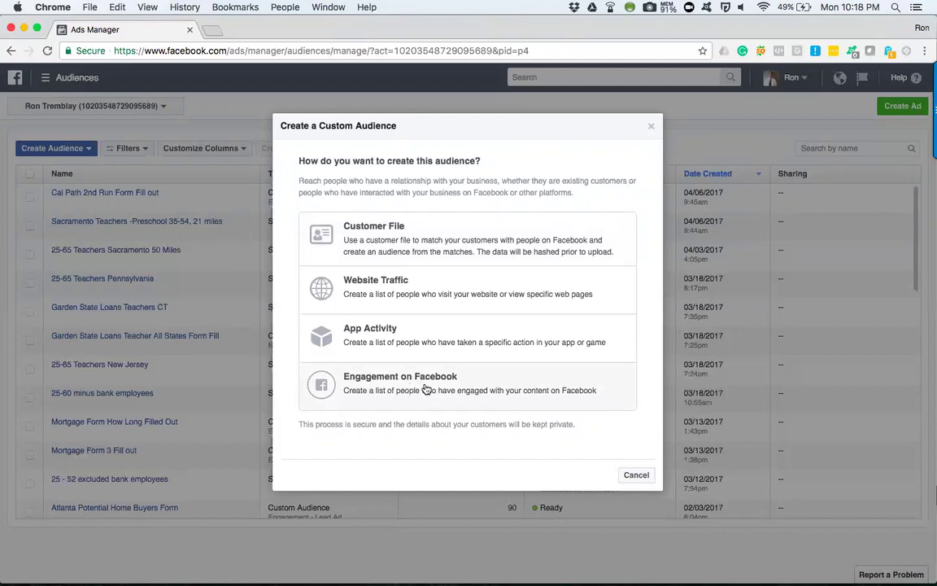
{"action": "left_click", "coordinate": [488, 389]}
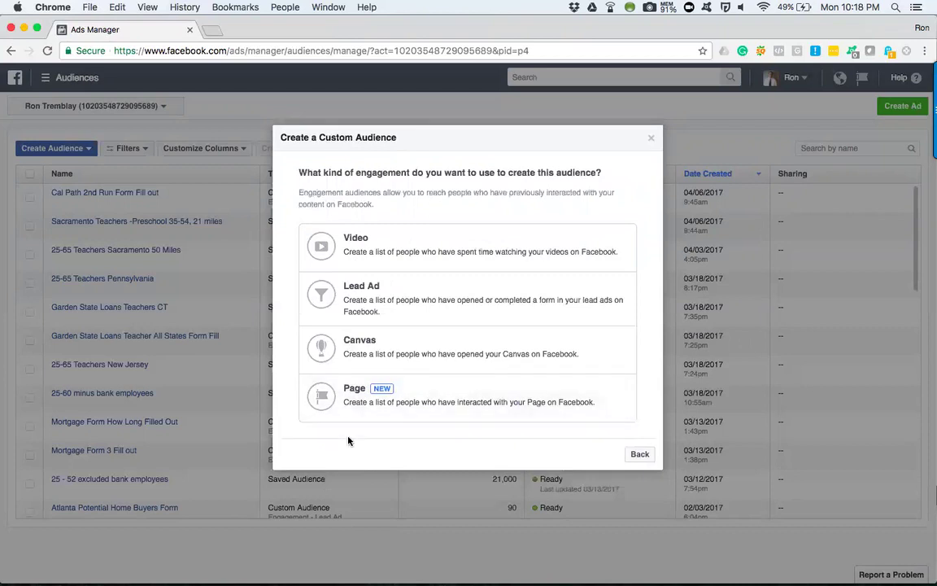
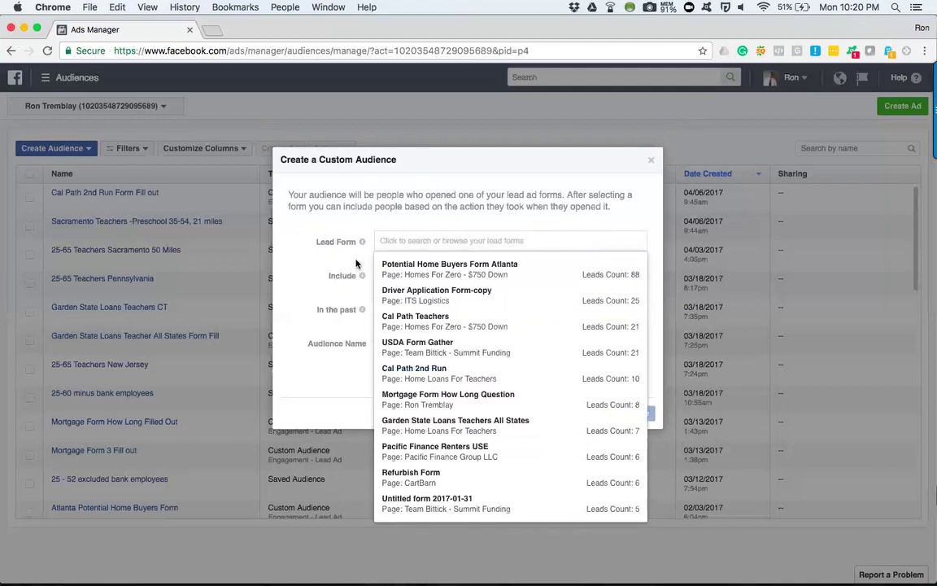
- Use the lead form Potential Home Buyers Form Atlanta as the source and include people who opened and submitted the form
{"action": "left_click", "coordinate": [413, 269]}
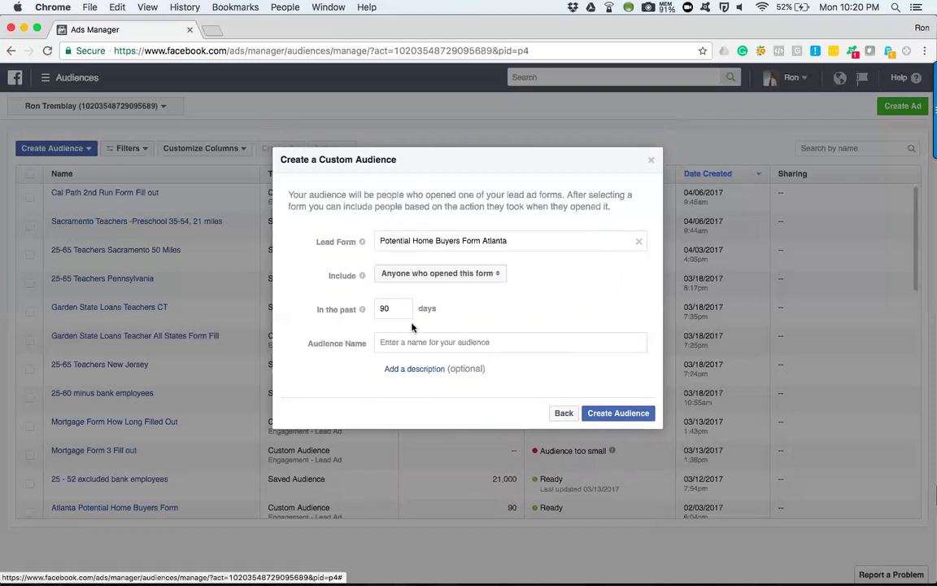
{"action": "left_click", "coordinate": [488, 277]}
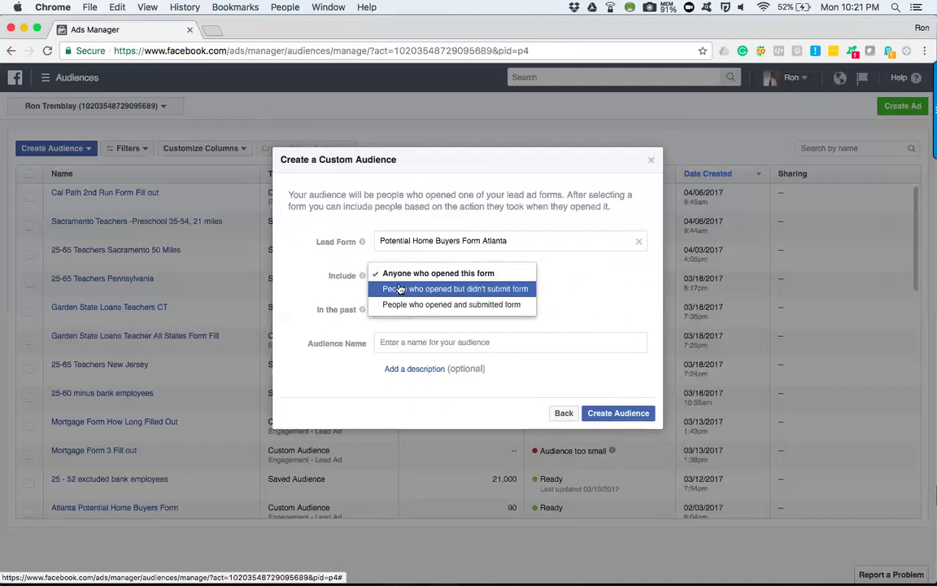
{"action": "left_click", "coordinate": [391, 305]}
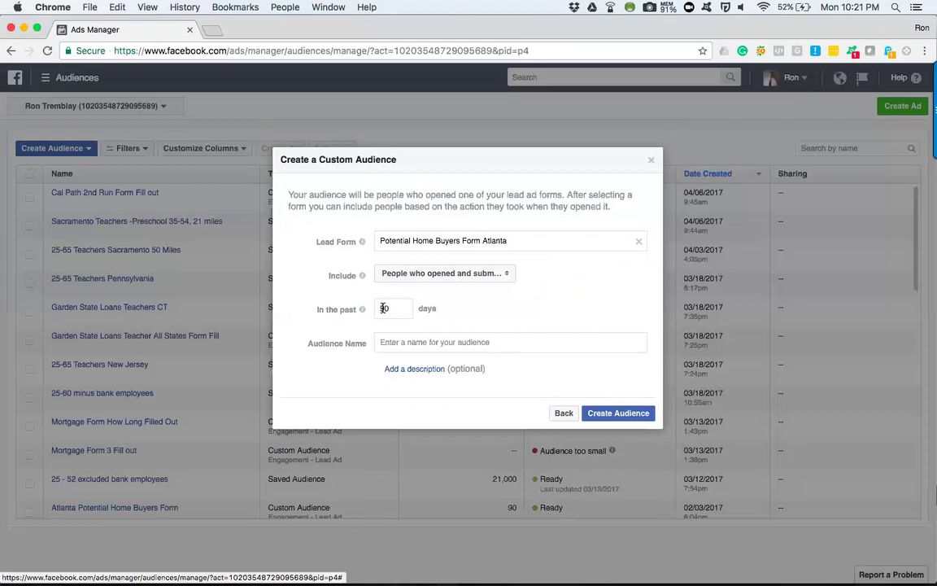
{"action": "mouse_move", "coordinate": [365, 311]}
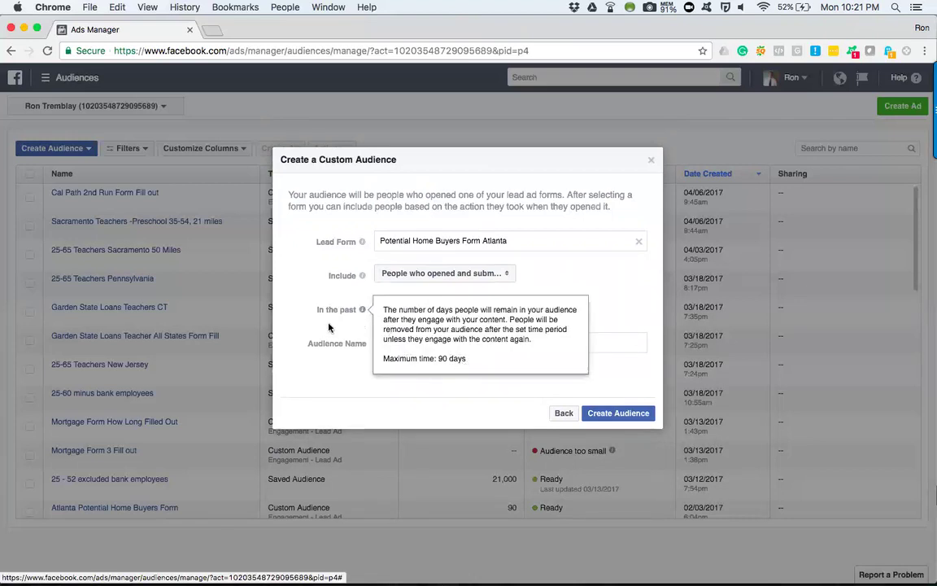
- Name the audience "Filled out the potential home buyer form", create it and finish without making an ad or expanding the audience
{"action": "left_click", "coordinate": [398, 343]}
{"action": "type", "text": "Filled "}
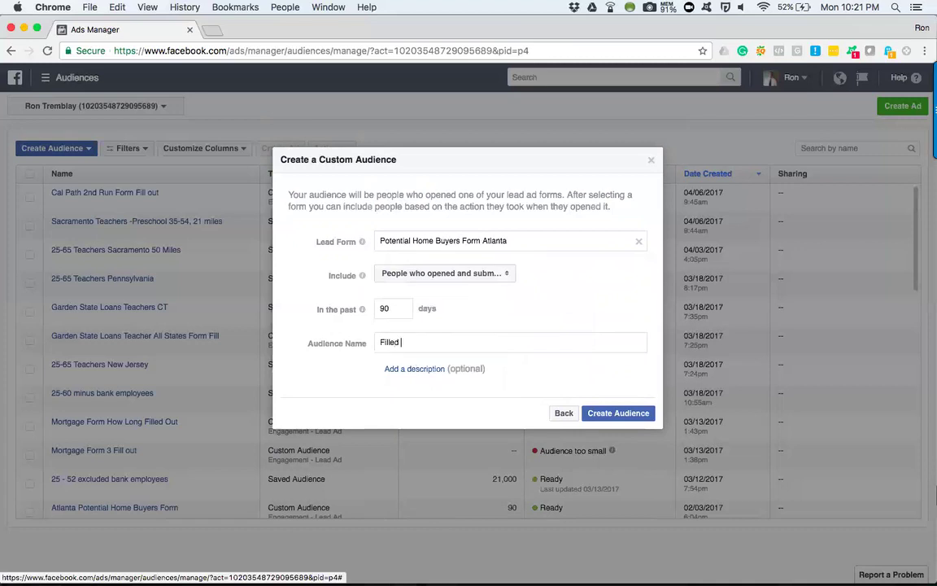
{"action": "type", "text": "out the potential home bu"}
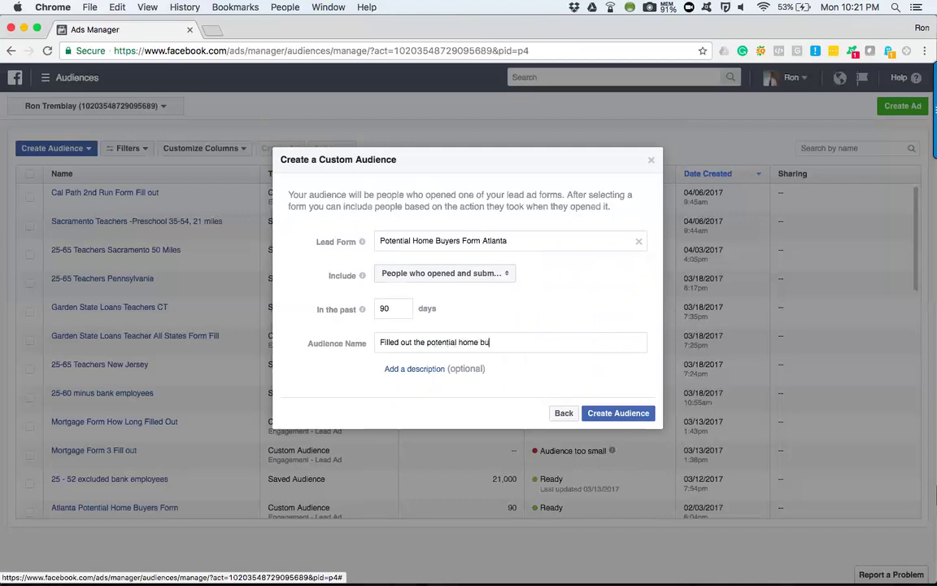
{"action": "type", "text": "yer form"}
{"action": "left_click", "coordinate": [428, 370]}
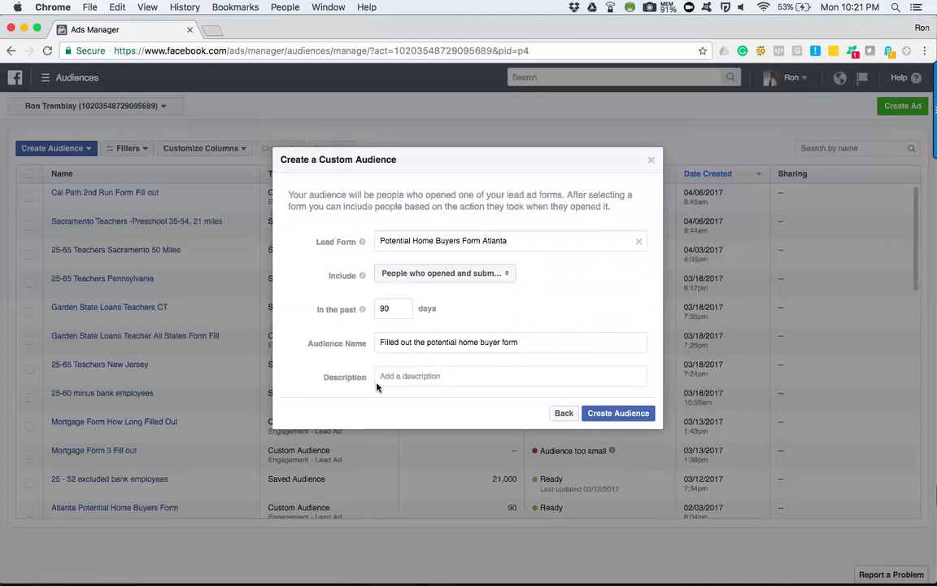
{"action": "left_click", "coordinate": [627, 421]}
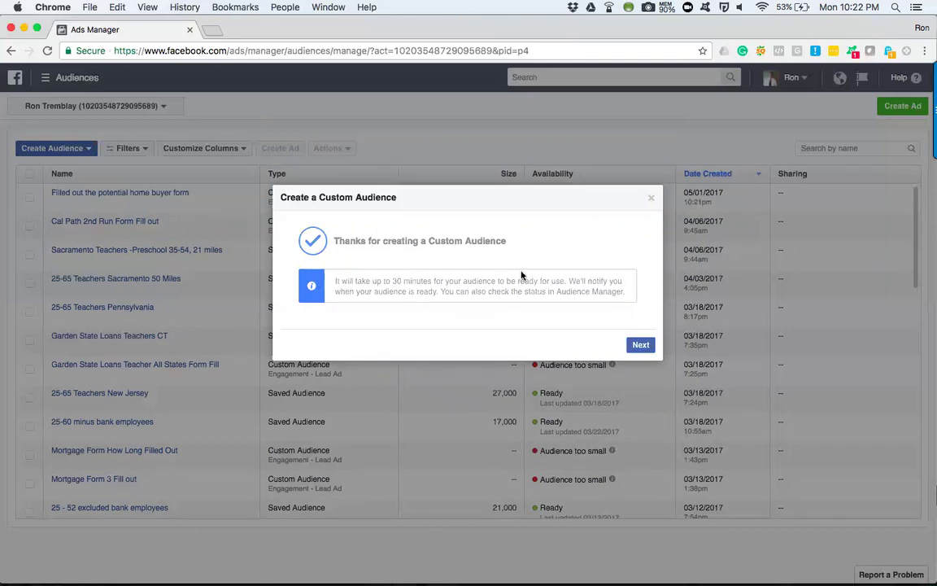
{"action": "left_click", "coordinate": [643, 347]}
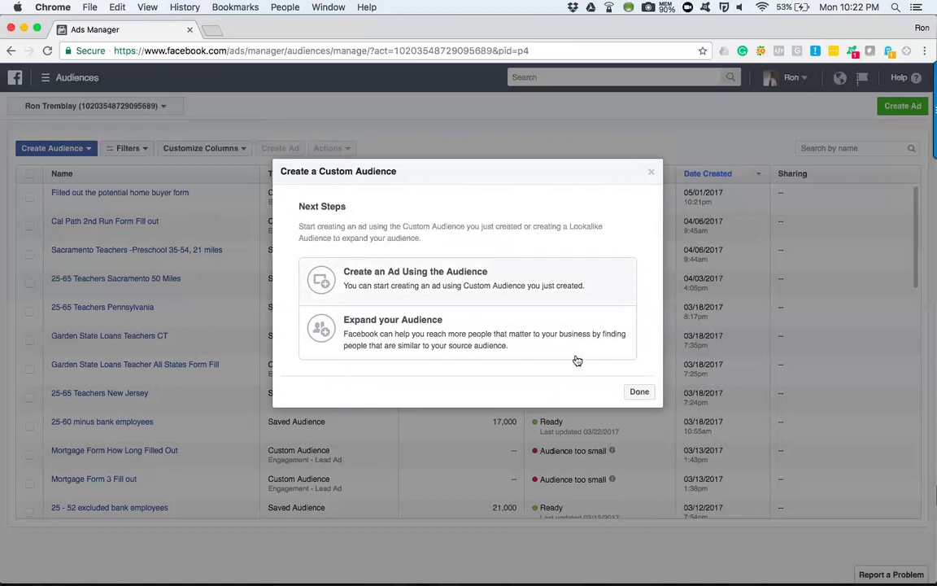
{"action": "left_click", "coordinate": [641, 393]}
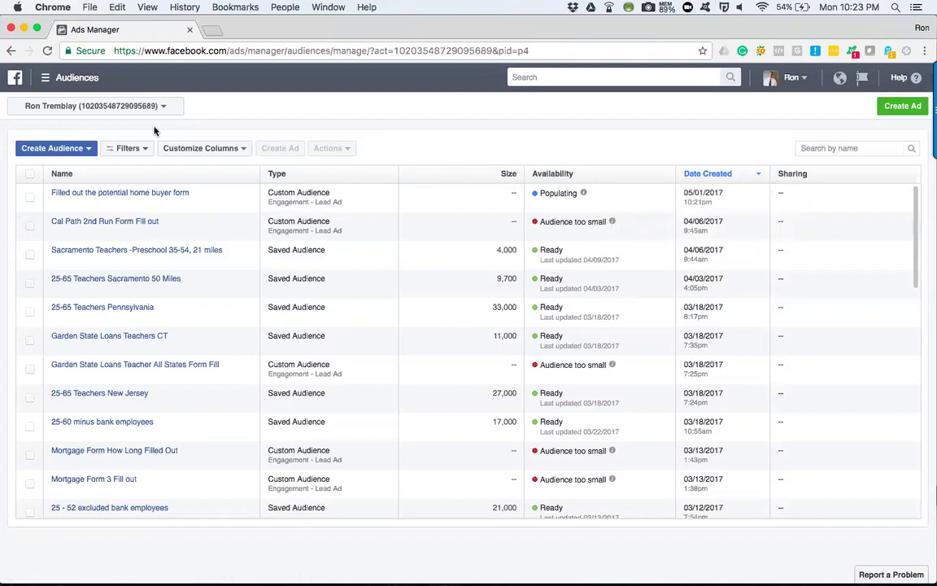
- Start another custom audience based on Website Traffic and review the available visitor types
{"action": "left_click", "coordinate": [83, 148]}
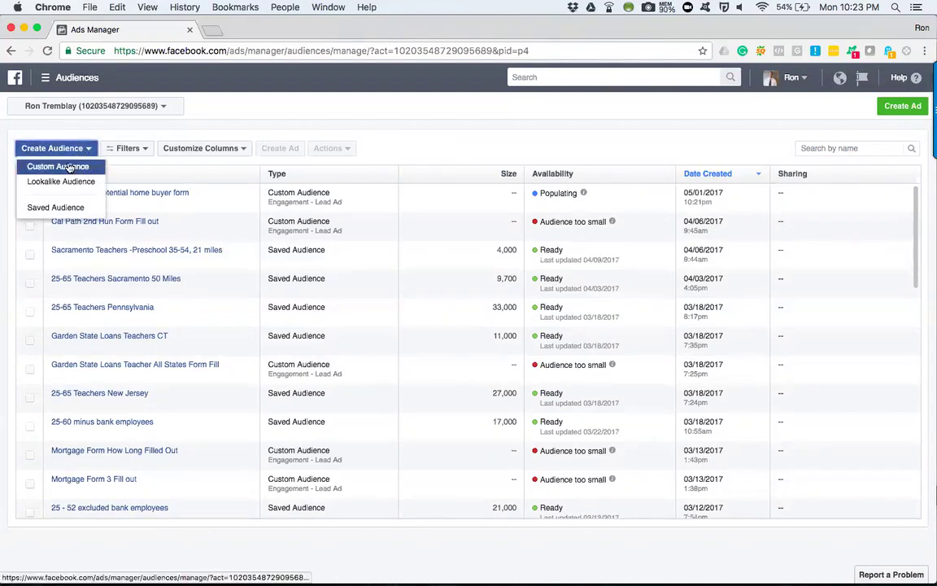
{"action": "left_click", "coordinate": [69, 166]}
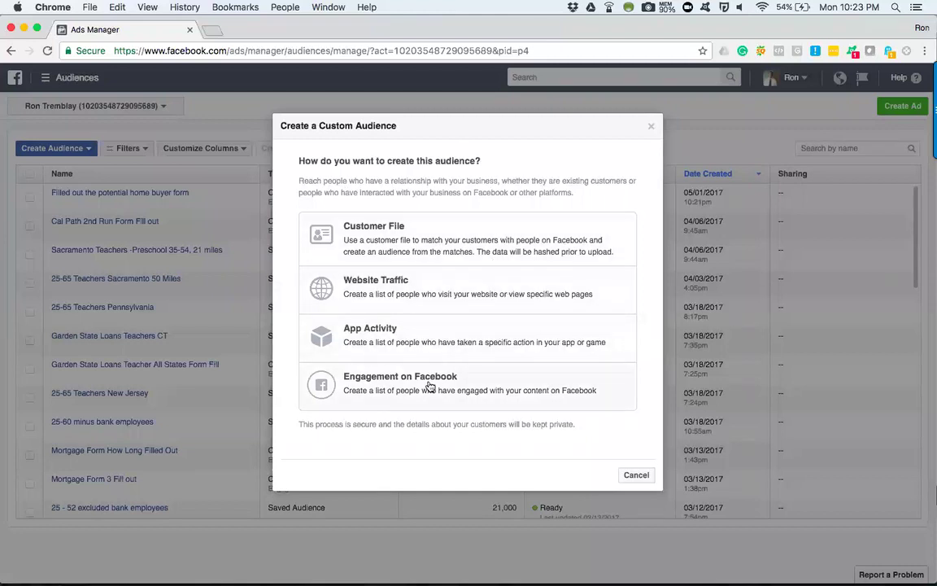
{"action": "left_click", "coordinate": [396, 289]}
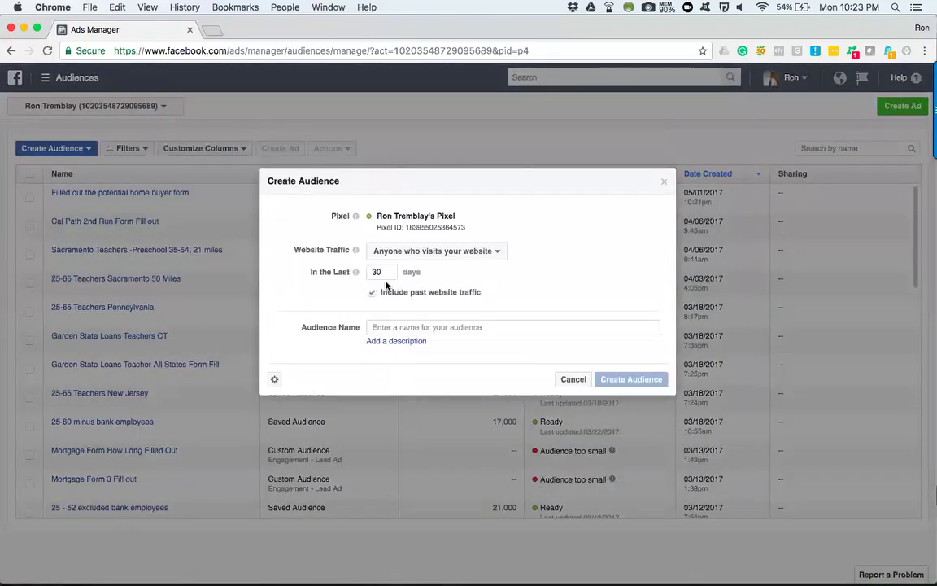
{"action": "mouse_move", "coordinate": [355, 274]}
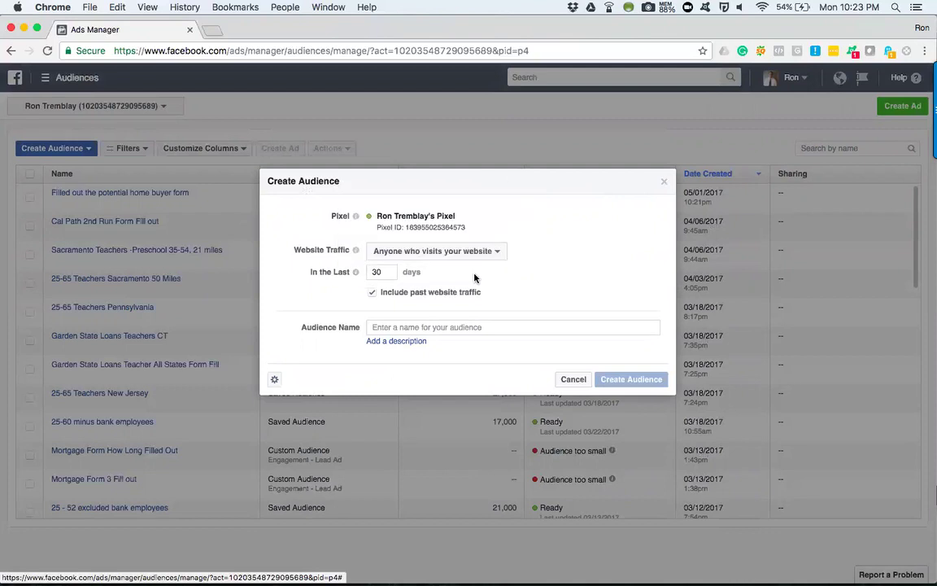
{"action": "left_click", "coordinate": [501, 252]}
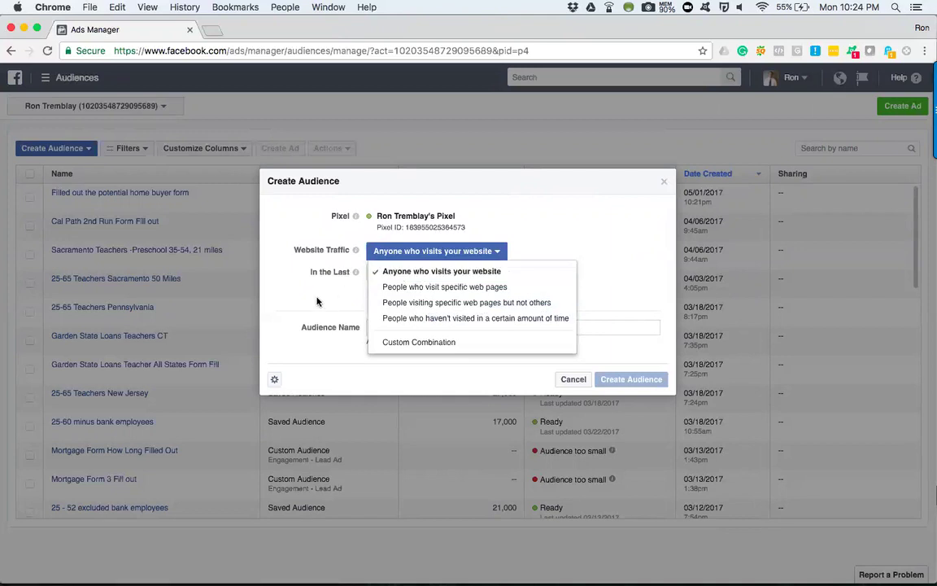
{"action": "left_click", "coordinate": [293, 272]}
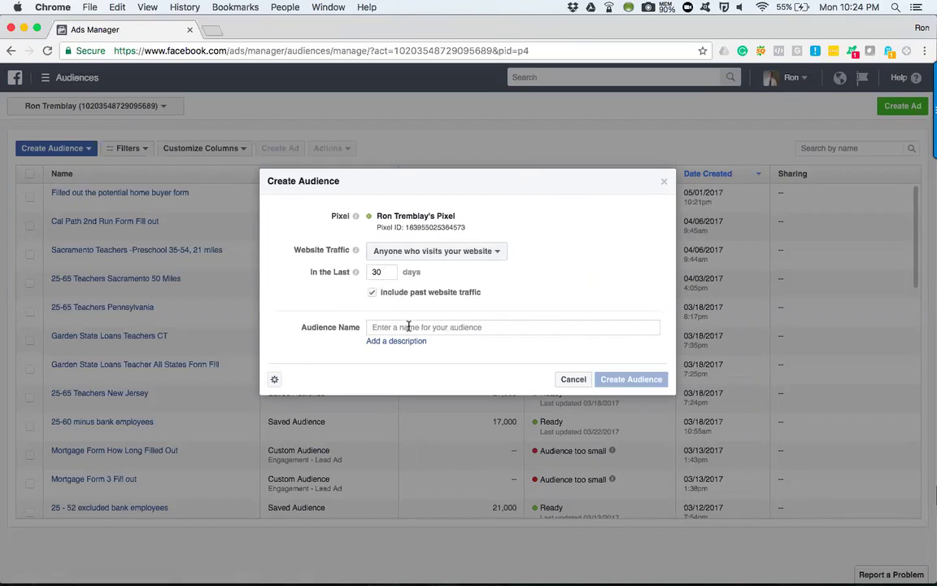
- Target people who visit specific web pages whose URL contains yourwebsite.com/mortgage-loans
{"action": "left_click", "coordinate": [464, 254]}
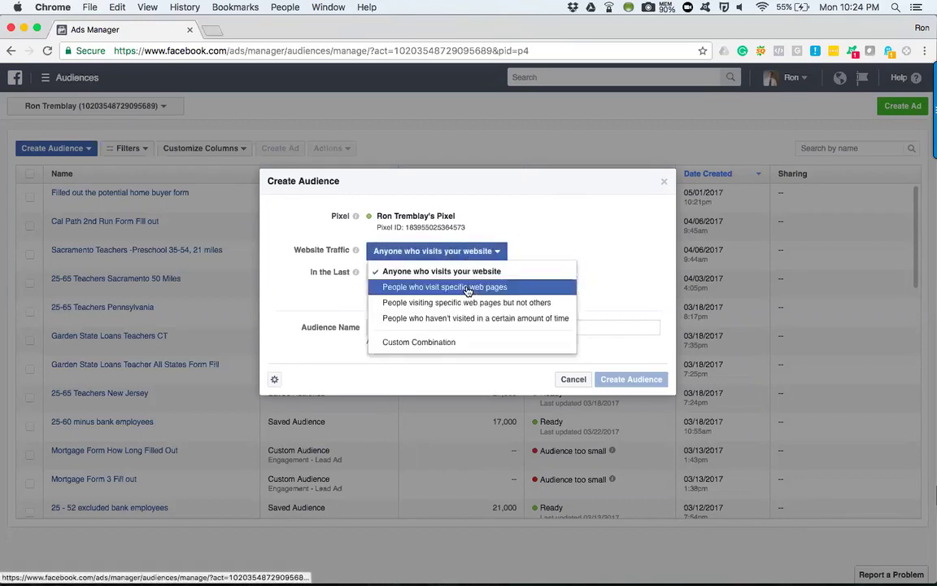
{"action": "left_click", "coordinate": [469, 288]}
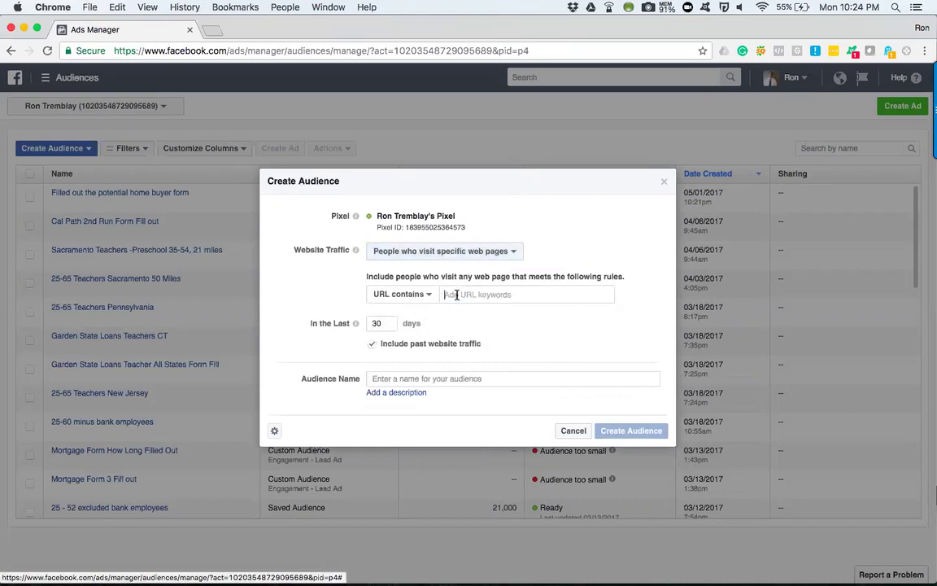
{"action": "type", "text": "yourwebsite.c"}
{"action": "type", "text": "om/mor"}
{"action": "type", "text": "tgage"}
{"action": "key", "text": "BackSpace"}
{"action": "key", "text": "BackSpace"}
{"action": "key", "text": "BackSpace"}
{"action": "key", "text": "BackSpace"}
{"action": "type", "text": "gage-loans"}
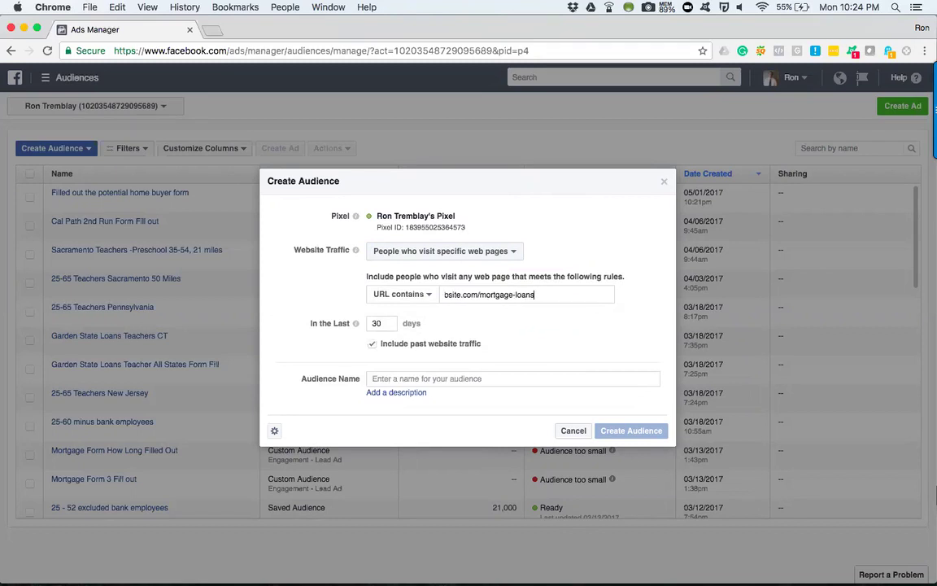
{"action": "key", "text": "Return"}
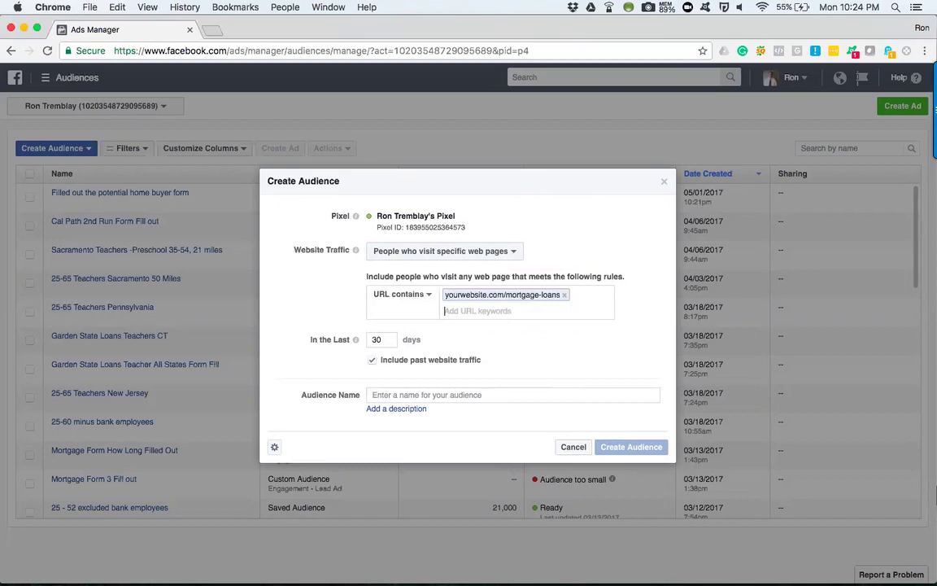
- Add yourwebsite.com/veterans-loans as a second URL keyword in the same rule
{"action": "type", "text": "yourwebsite"}
{"action": "type", "text": ".com/"}
{"action": "type", "text": "veterans"}
{"action": "type", "text": "-loans"}
{"action": "key", "text": "Return"}
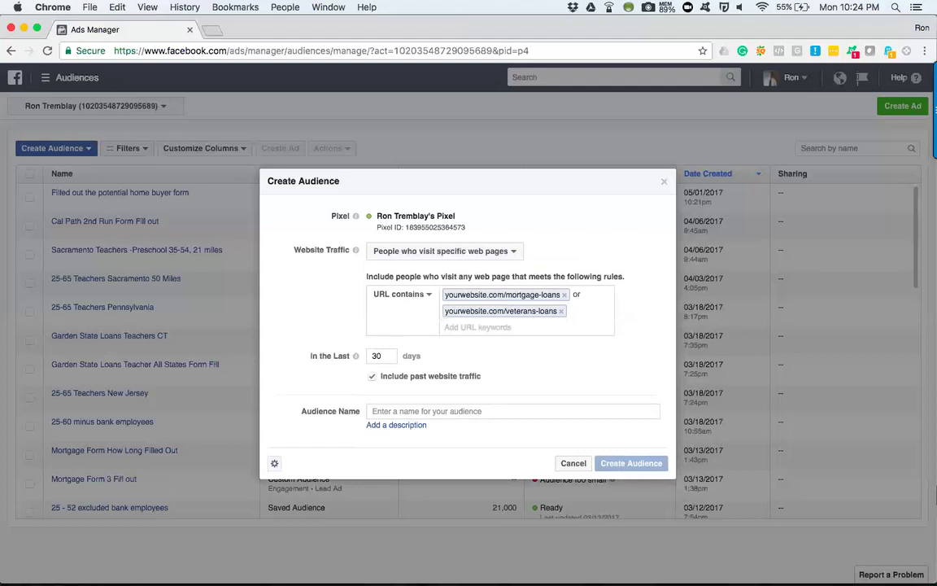
- Switch the website traffic type to Custom Combination and remove the yourwebsite.com/veterans-loans keyword from the URL rule
{"action": "left_click", "coordinate": [429, 295]}
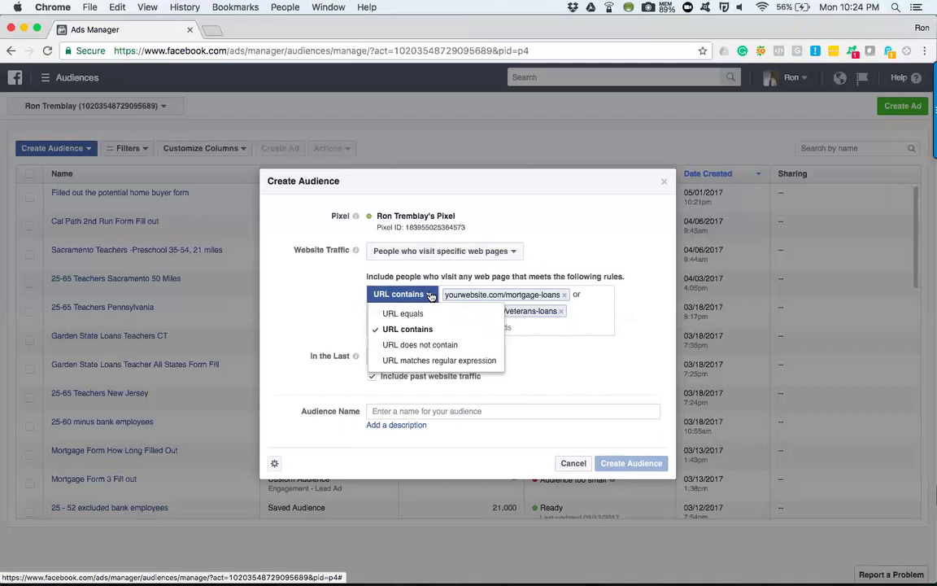
{"action": "left_click", "coordinate": [341, 307]}
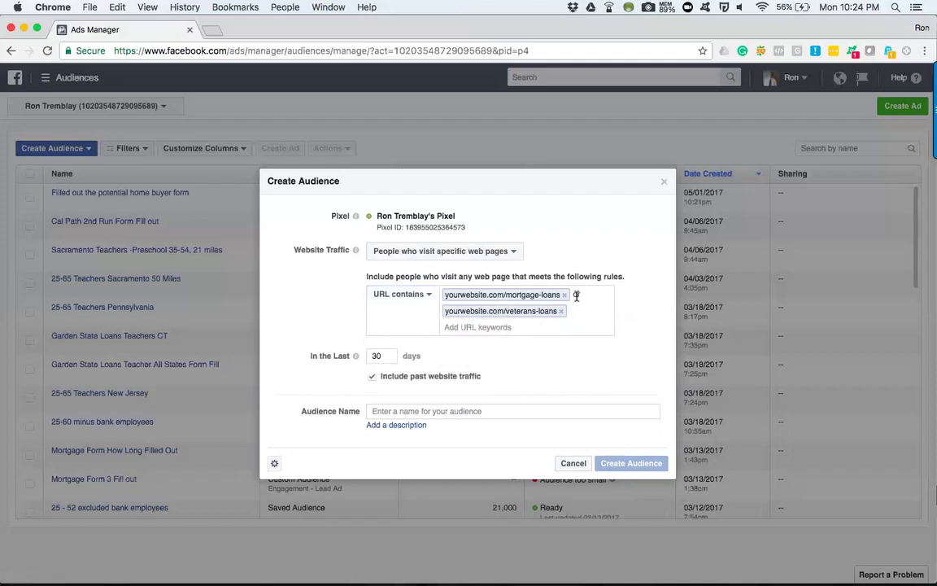
{"action": "left_click", "coordinate": [510, 255]}
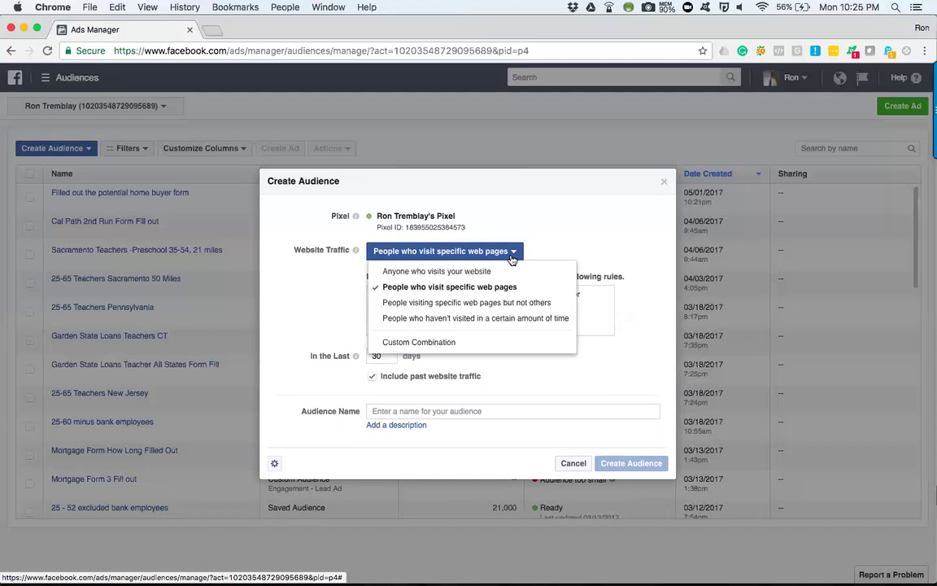
{"action": "left_click", "coordinate": [510, 255]}
{"action": "left_click", "coordinate": [510, 254]}
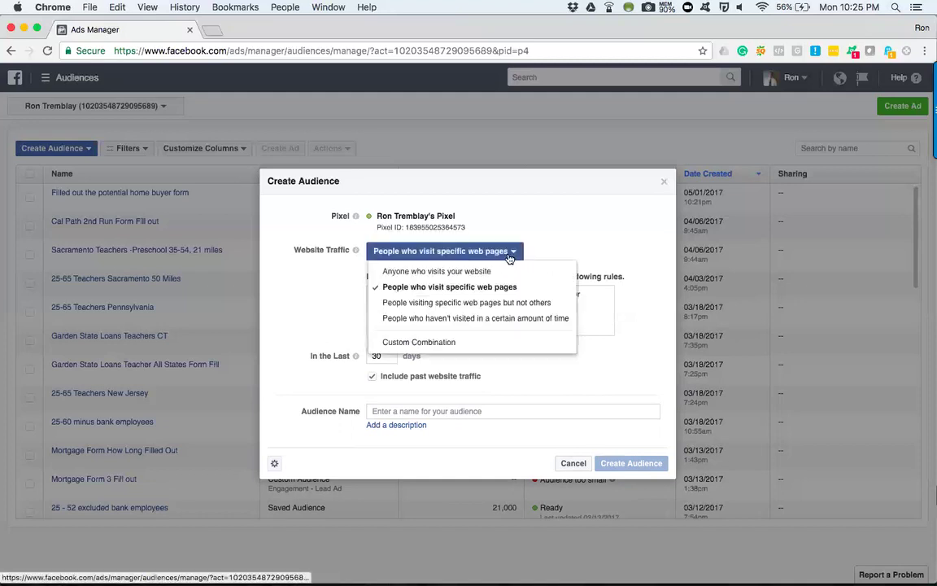
{"action": "left_click", "coordinate": [417, 345]}
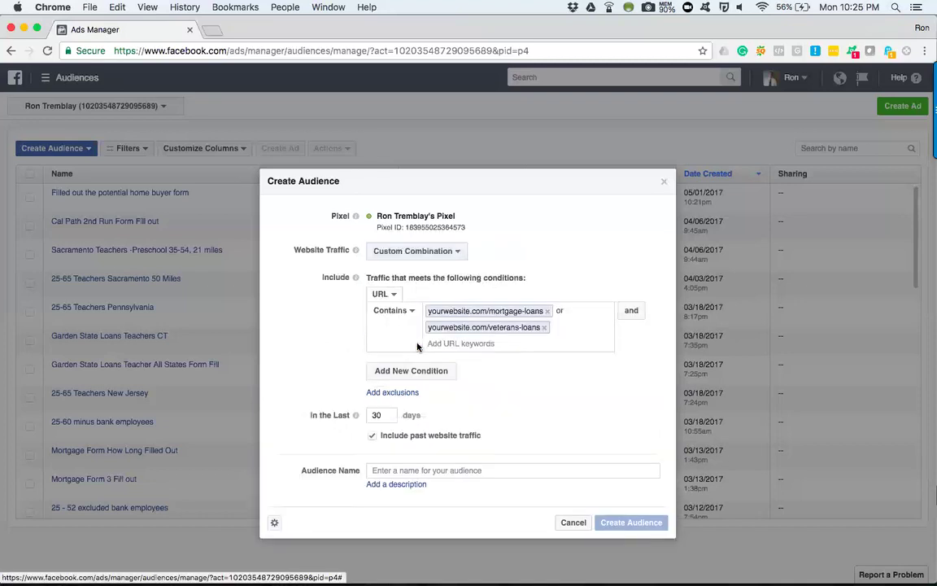
{"action": "left_click", "coordinate": [544, 327]}
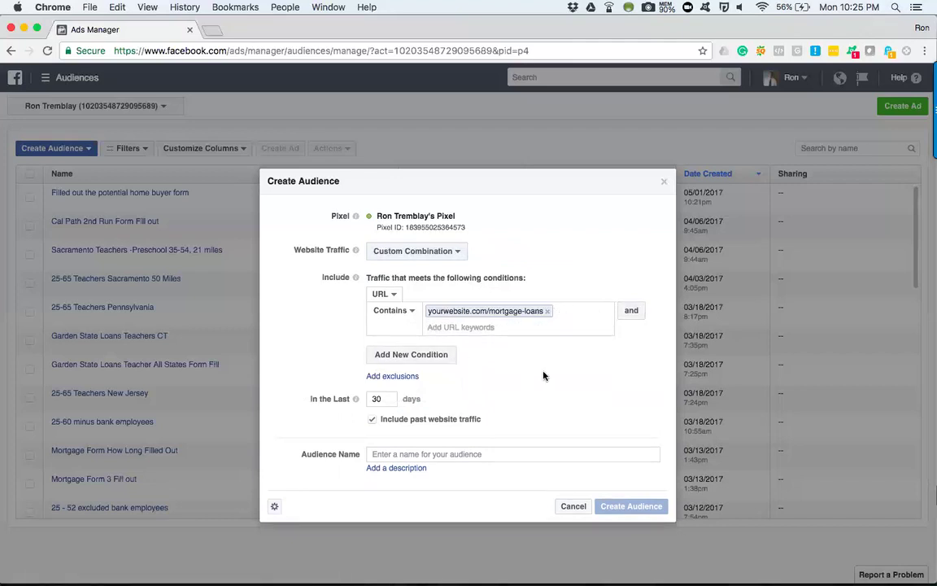
- Try yourwebsite.com/veteran-loans as an alternative keyword under People who visit specific web pages, and remove it again
{"action": "left_click", "coordinate": [444, 249]}
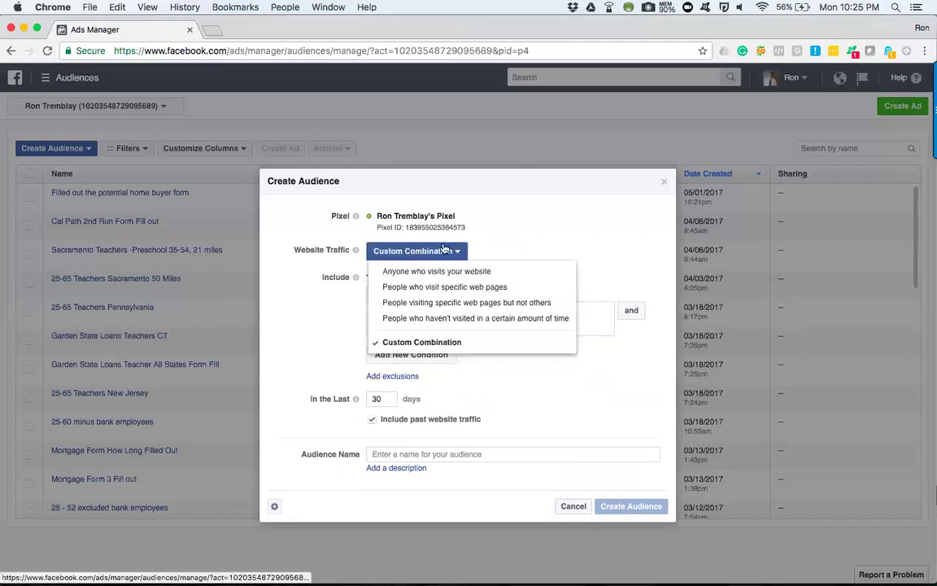
{"action": "left_click", "coordinate": [440, 290]}
{"action": "left_click", "coordinate": [479, 310]}
{"action": "type", "text": "yourwebsite.com"}
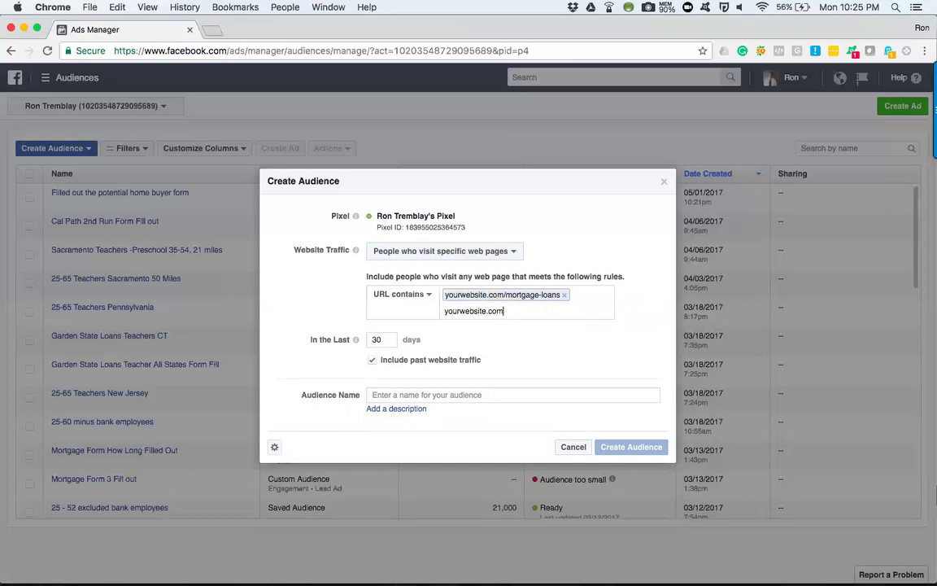
{"action": "type", "text": "/veteran-loans"}
{"action": "key", "text": "Return"}
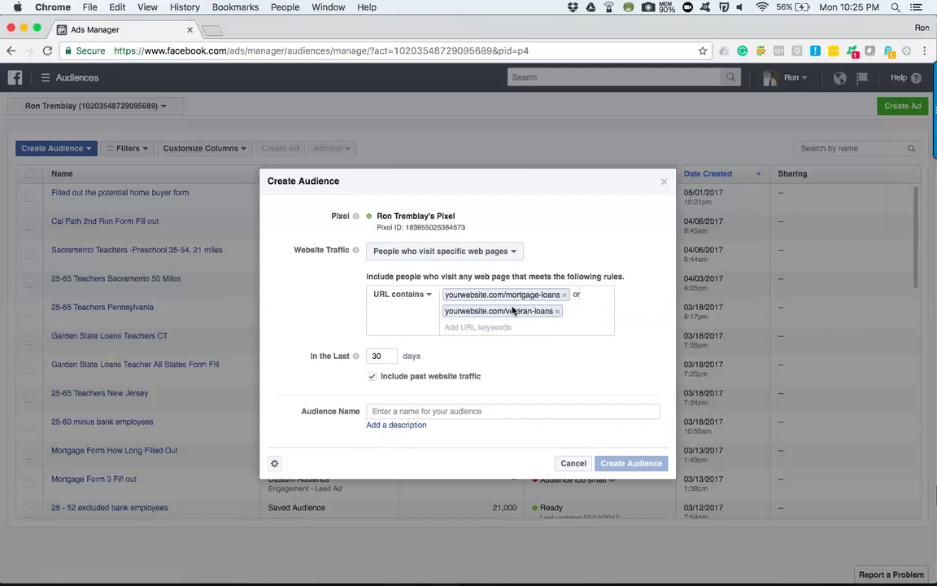
{"action": "left_click", "coordinate": [558, 311]}
- Set the traffic type to Custom Combination and add an "and" condition for URLs containing yourwebsite.com/veteran-loans
{"action": "left_click", "coordinate": [428, 250]}
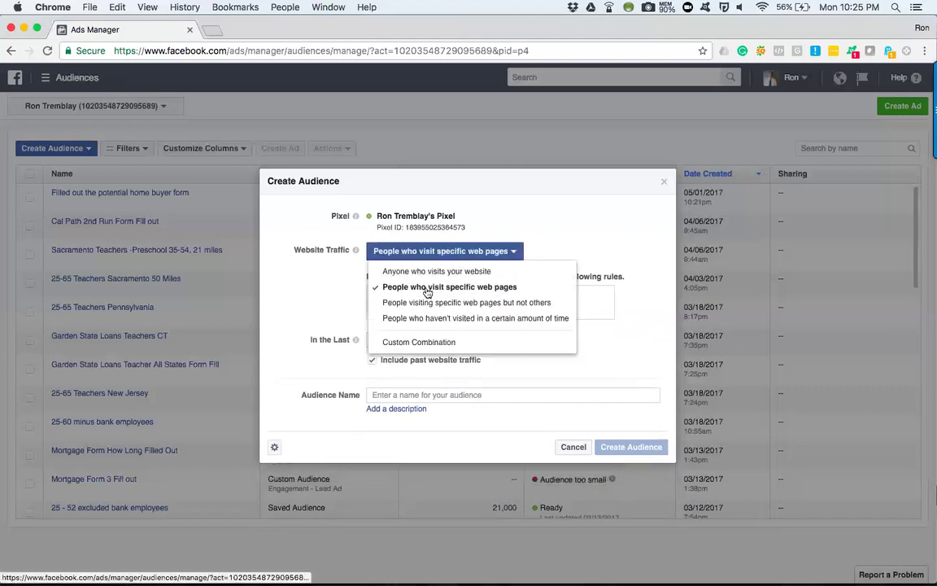
{"action": "left_click", "coordinate": [426, 346]}
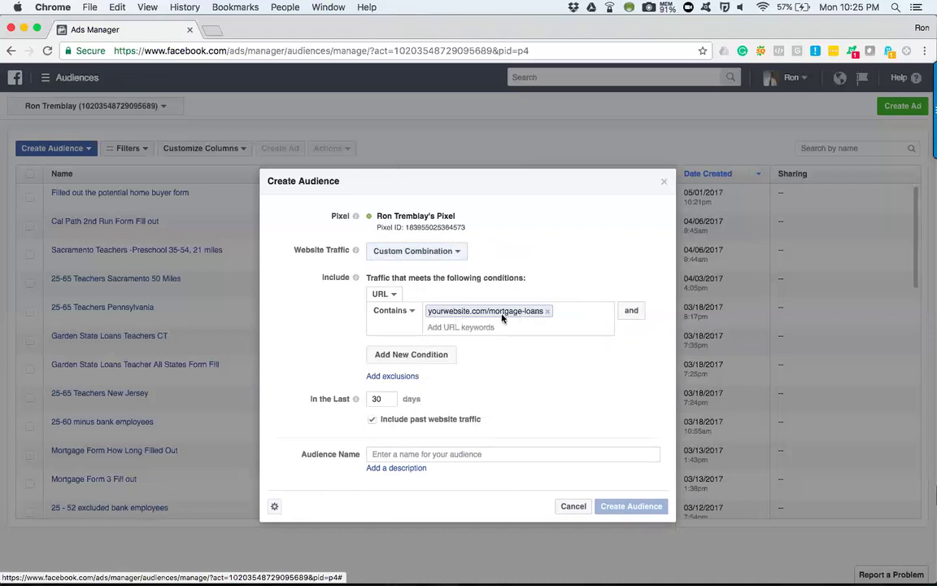
{"action": "left_click", "coordinate": [630, 310]}
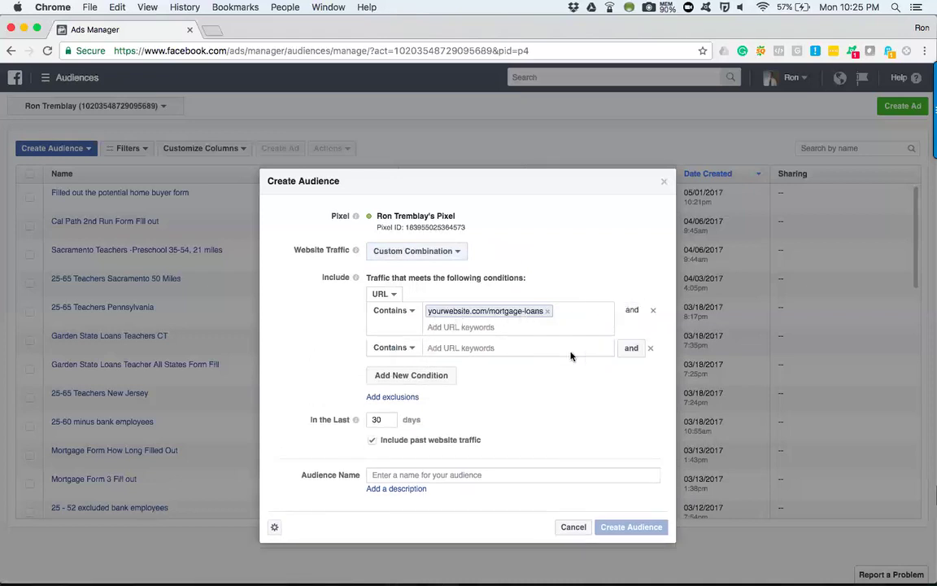
{"action": "left_click", "coordinate": [461, 348]}
{"action": "type", "text": "yourwebsite.com/veteran-loans"}
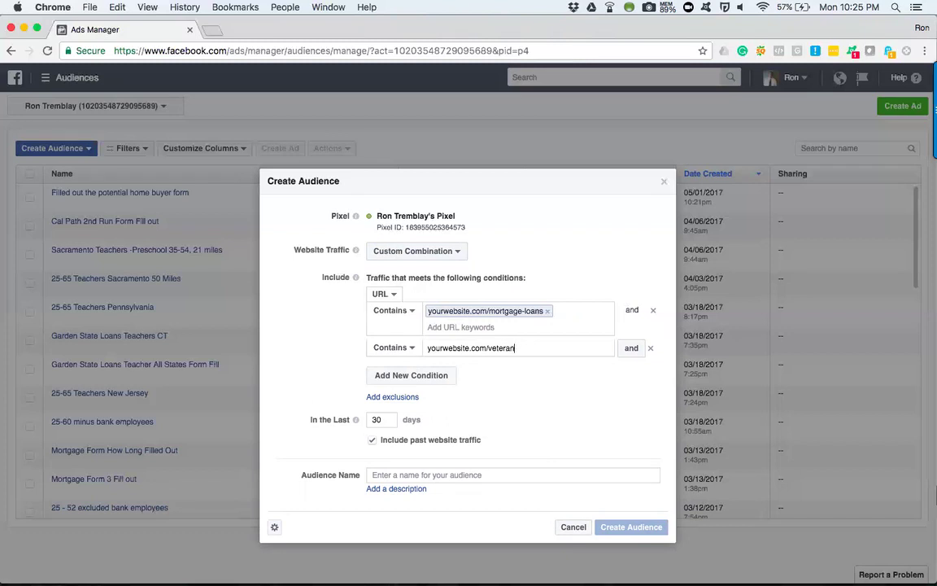
{"action": "key", "text": "Return"}
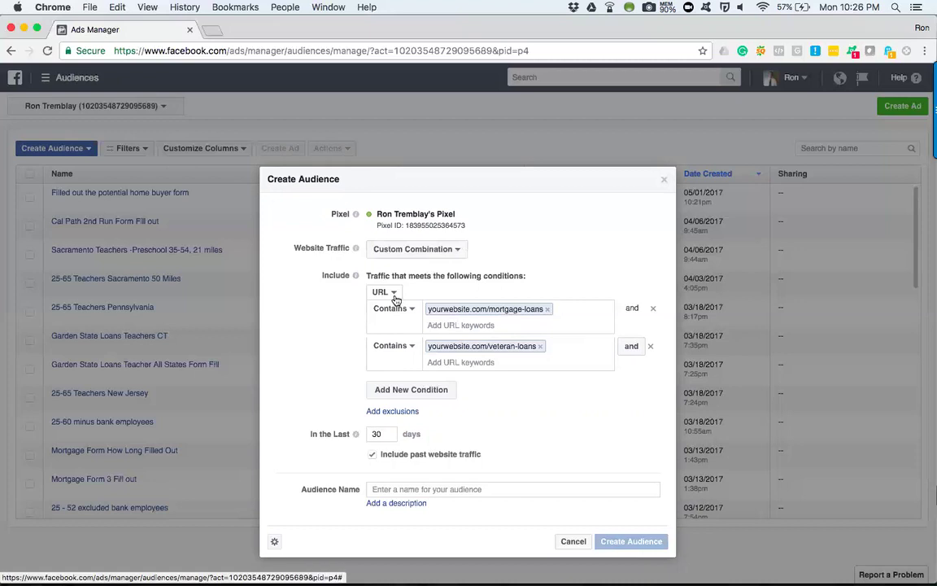
- Name the audience "Viewed mortgage page and veteran loans page" and set its time window to the last 30 days
{"action": "left_click", "coordinate": [382, 489]}
{"action": "type", "text": "Viewed "}
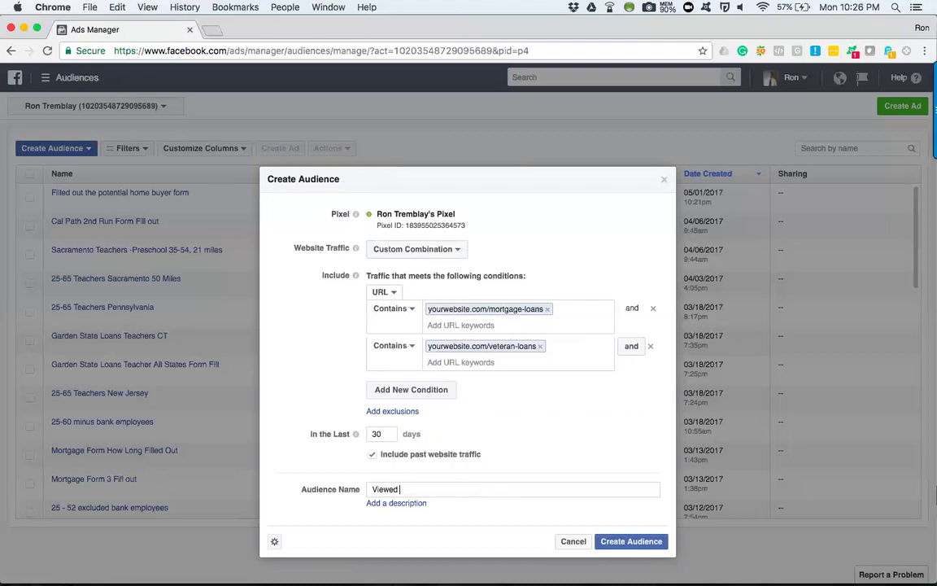
{"action": "type", "text": "mortgage page and vet"}
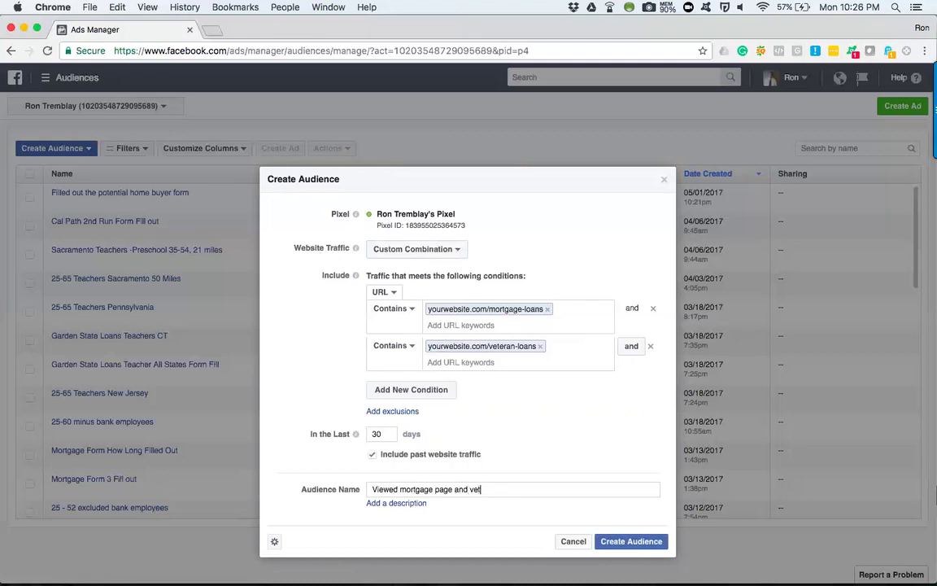
{"action": "type", "text": "eran loans page"}
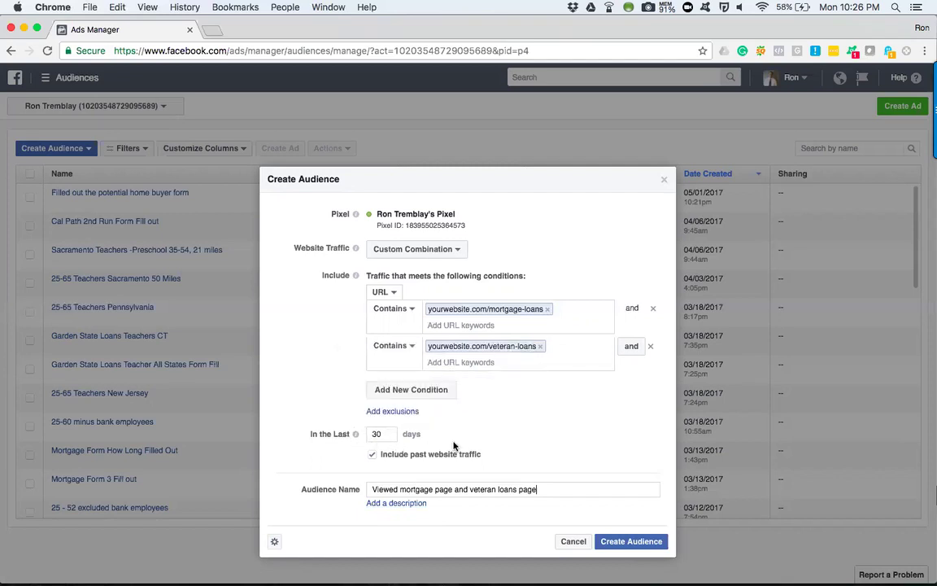
{"action": "left_click", "coordinate": [382, 436]}
{"action": "key", "text": "BackSpace"}
{"action": "type", "text": "0"}
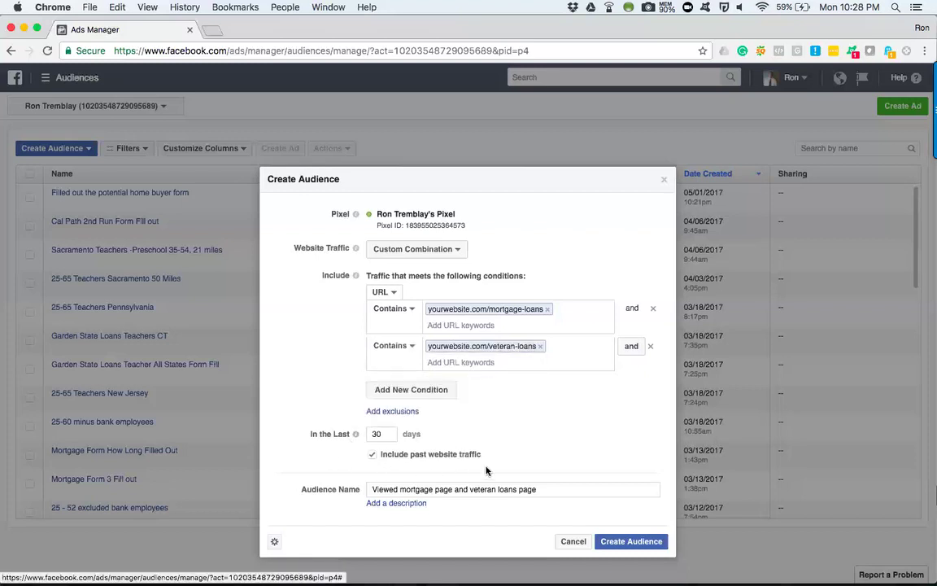
{"action": "mouse_move", "coordinate": [353, 433]}
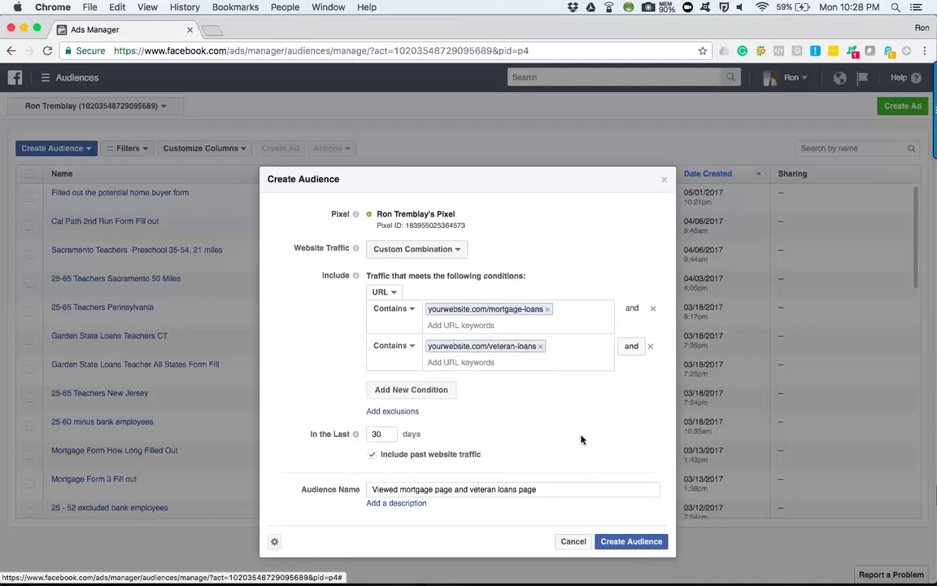
- Try an additional "or" condition group and a third "and" rule containing yourwebsite.com/thank-you, and remove both
{"action": "left_click", "coordinate": [427, 390]}
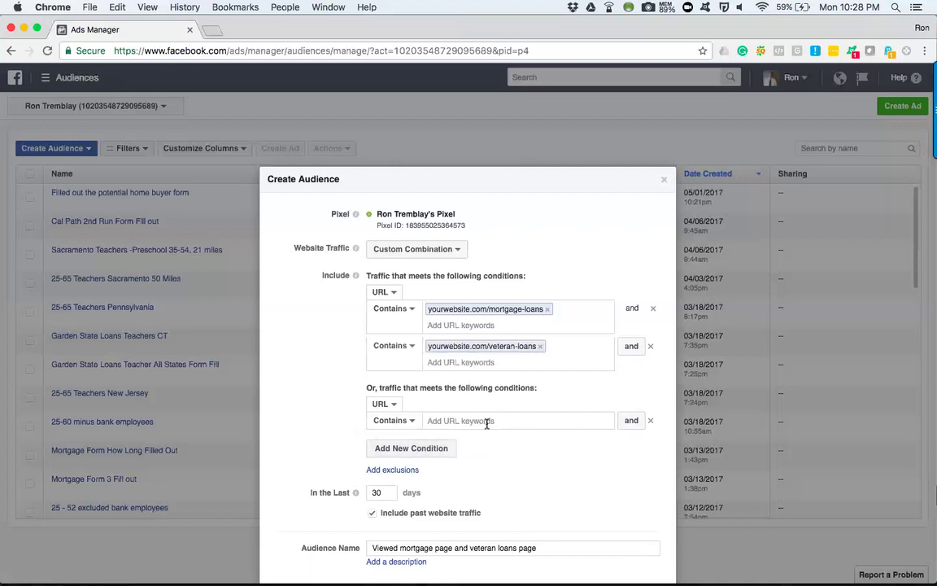
{"action": "left_click", "coordinate": [650, 420]}
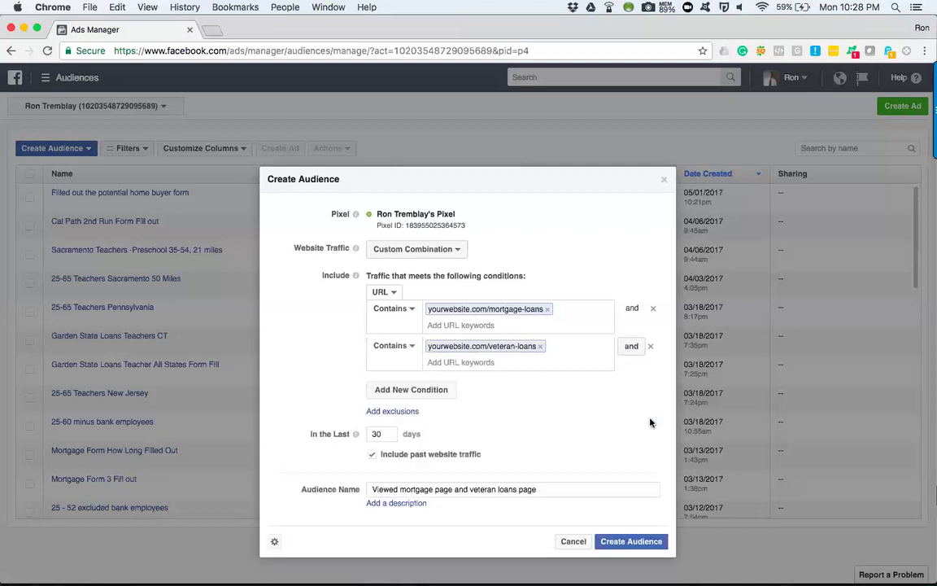
{"action": "left_click", "coordinate": [641, 347]}
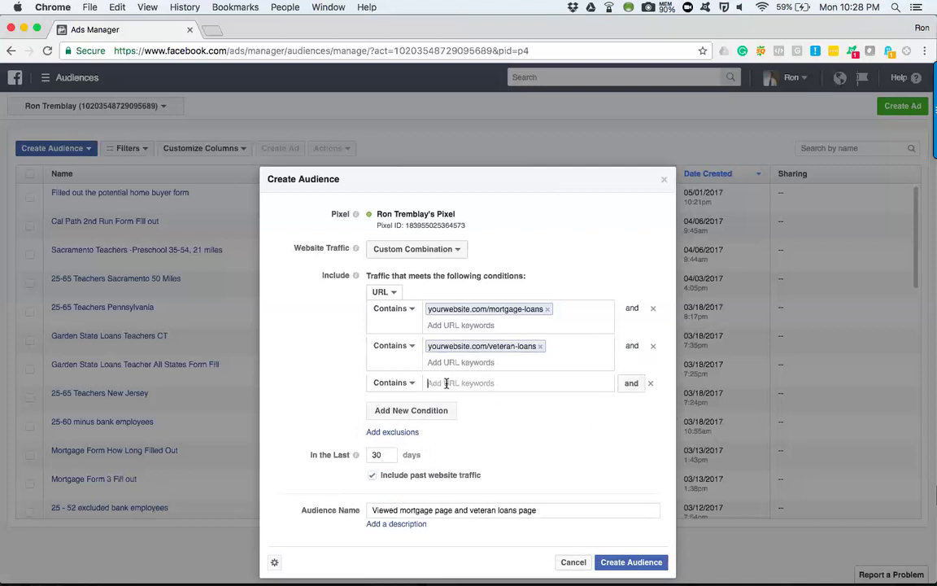
{"action": "type", "text": "yourwebsite.com/thank-you"}
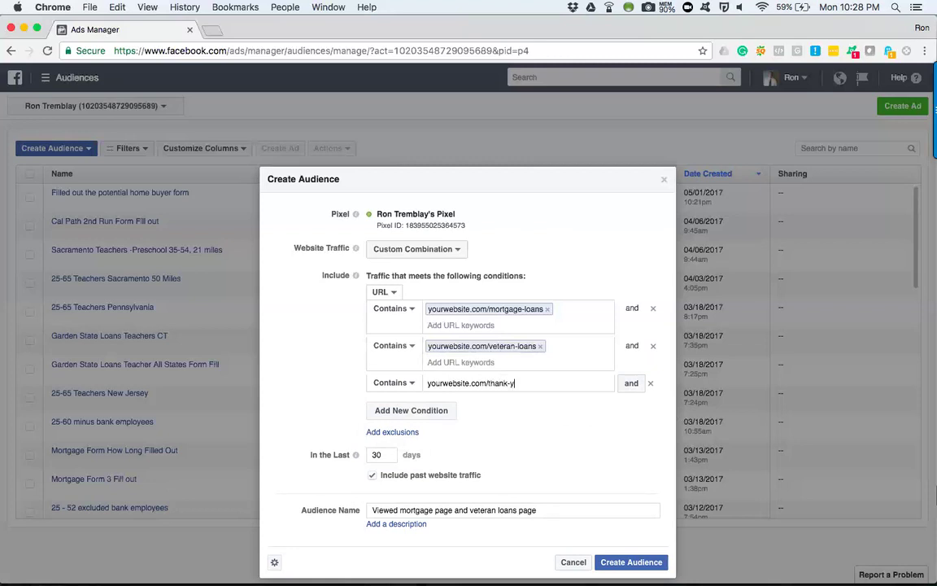
{"action": "key", "text": "Return"}
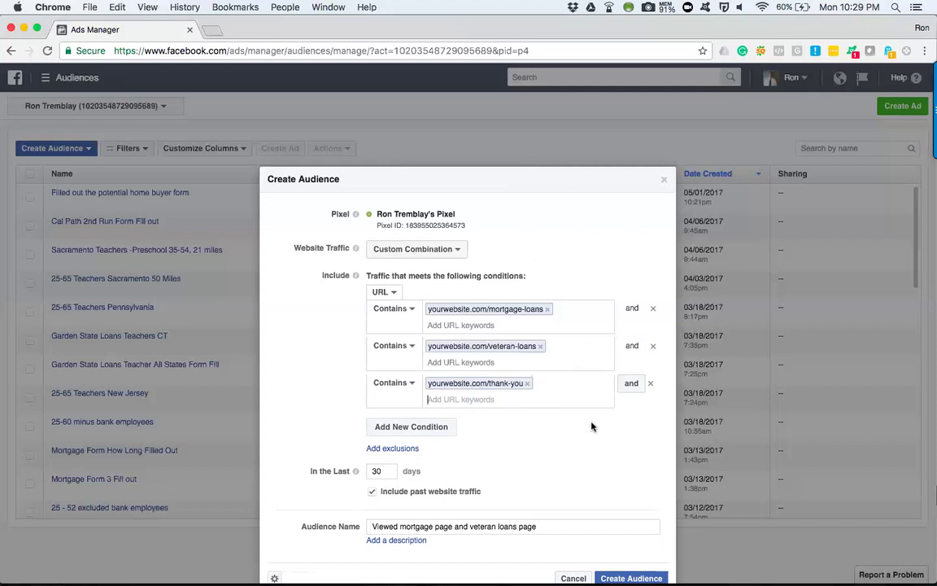
{"action": "left_click", "coordinate": [649, 384]}
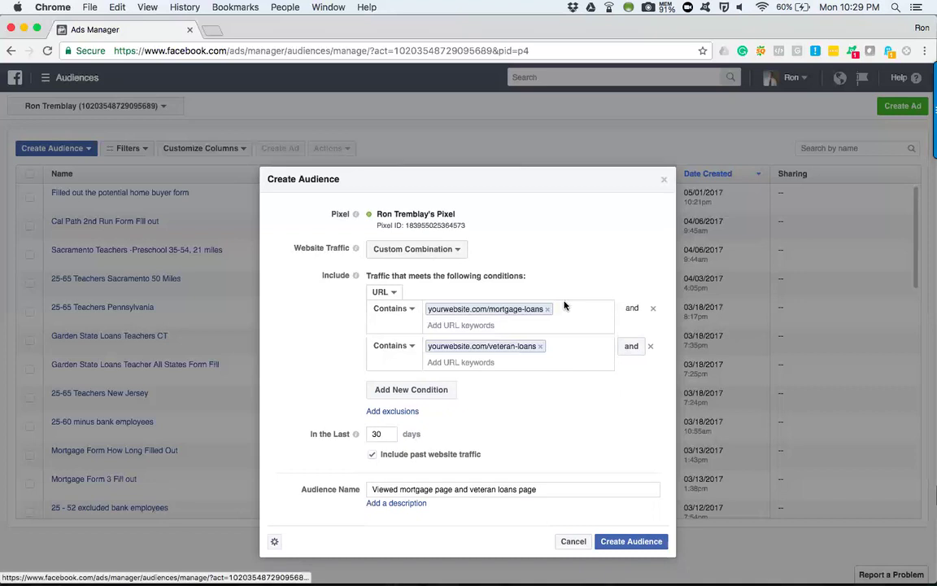
- Try excluding traffic whose URL contains yourwebsite.com/thank-you, and remove the exclusion again
{"action": "left_click", "coordinate": [389, 411]}
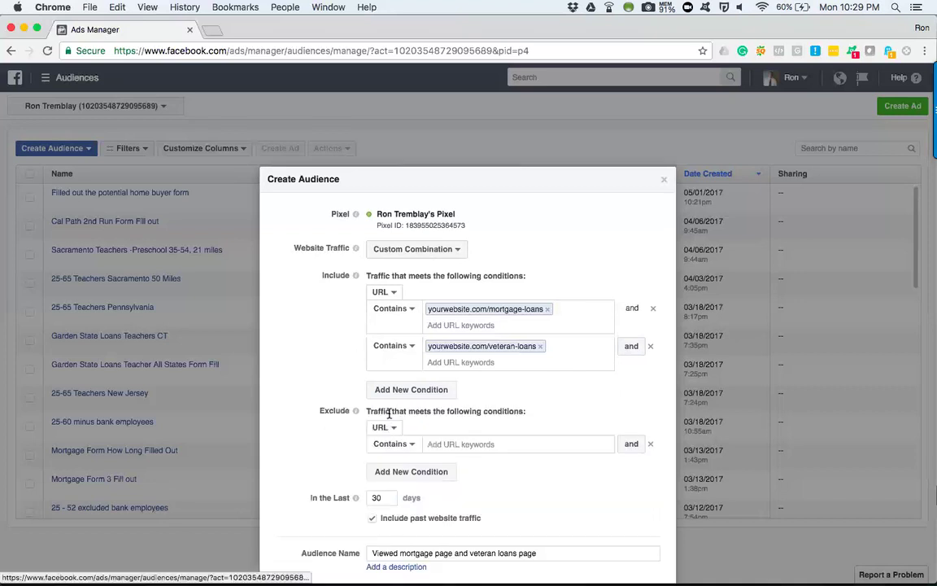
{"action": "left_click", "coordinate": [453, 443]}
{"action": "type", "text": "yourwebs"}
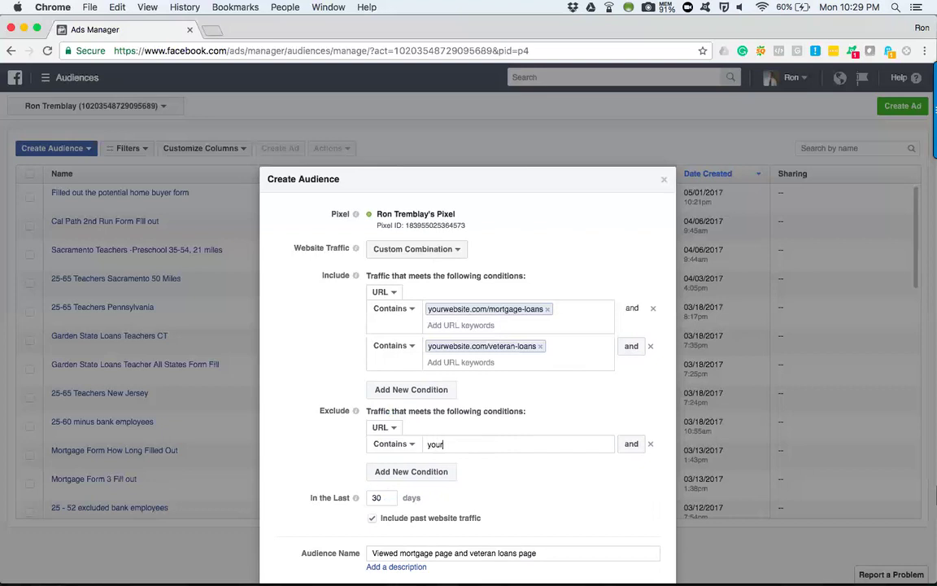
{"action": "type", "text": "ite.com/thank-you"}
{"action": "left_click", "coordinate": [284, 318]}
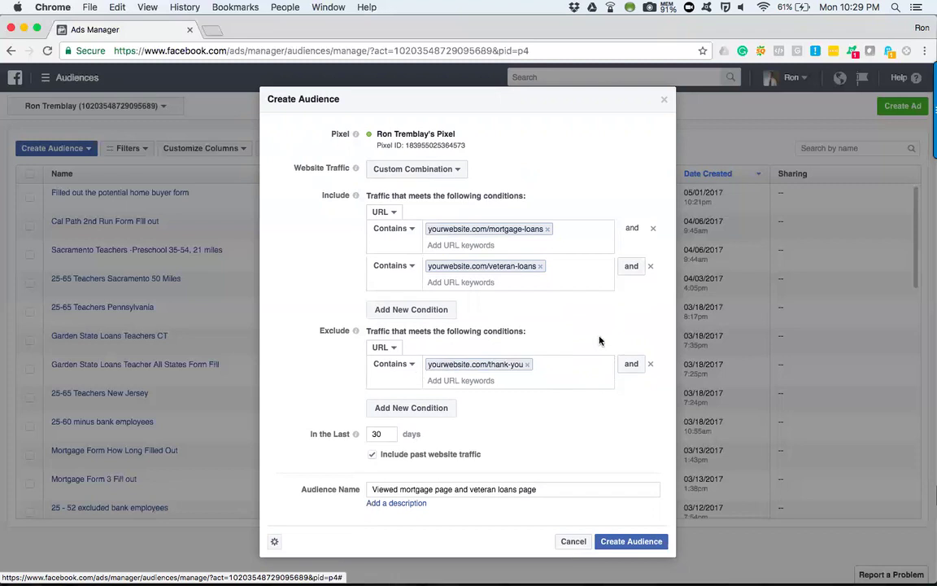
{"action": "left_click", "coordinate": [651, 364]}
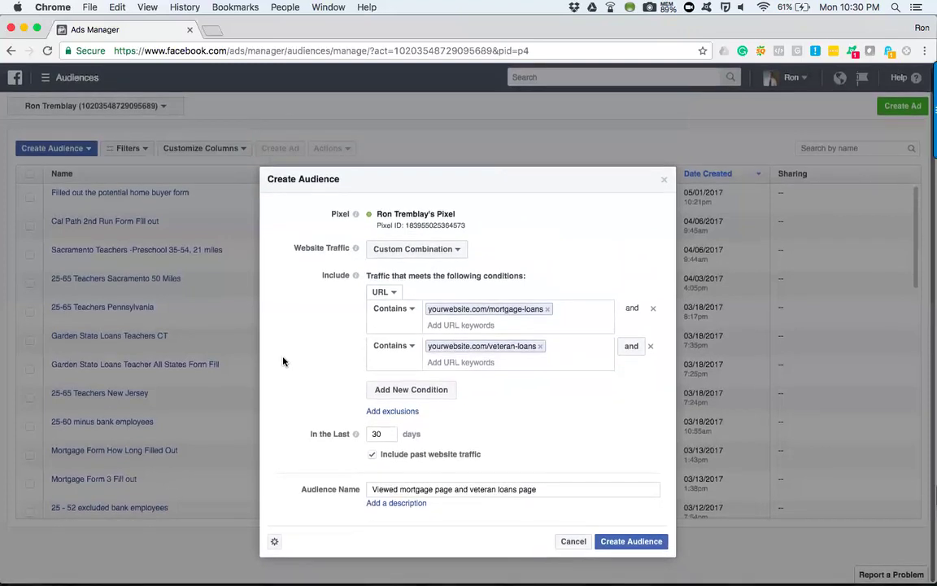
- Create the website traffic audience, dismiss the confirmation and check its availability in the audience list
{"action": "left_click_drag", "start_coordinate": [373, 488], "coordinate": [549, 488]}
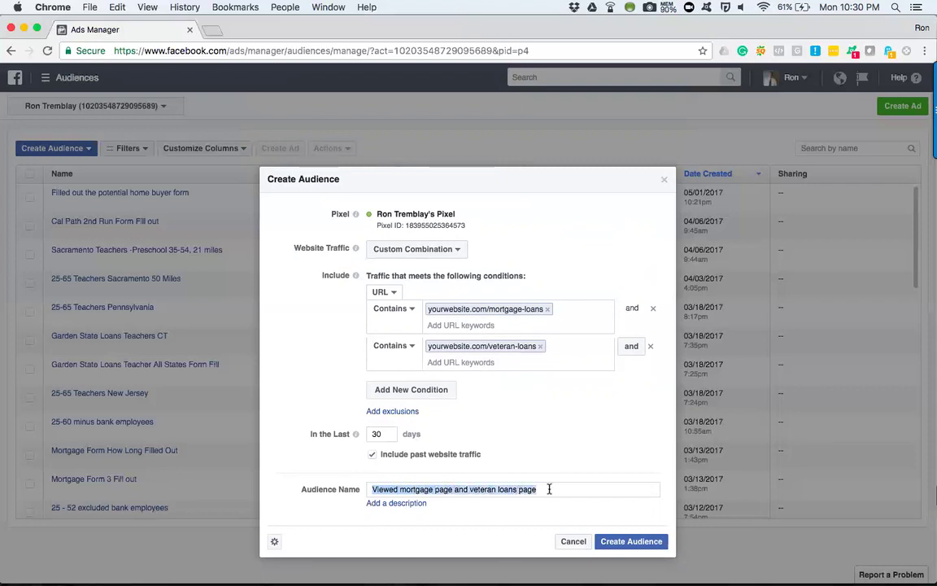
{"action": "left_click", "coordinate": [633, 542]}
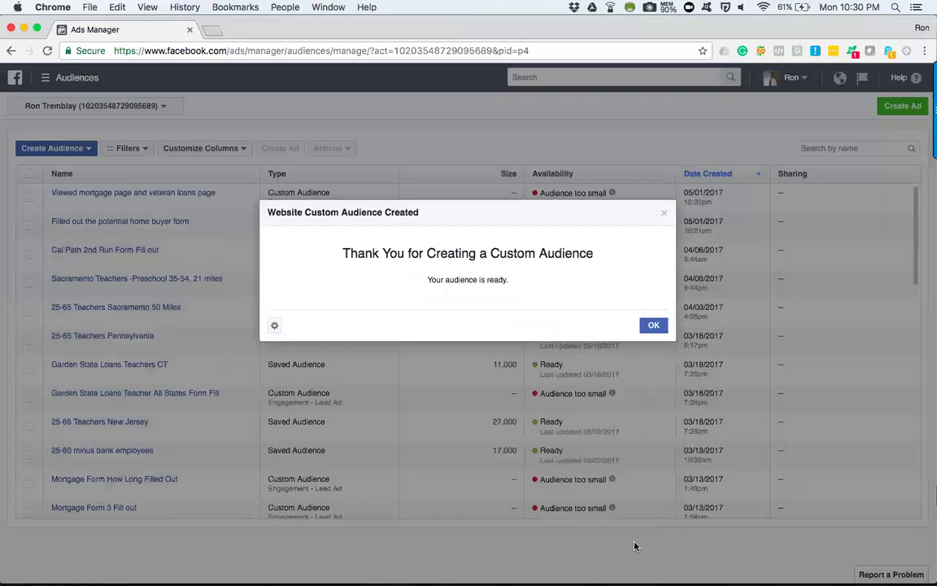
{"action": "key", "text": "Return"}
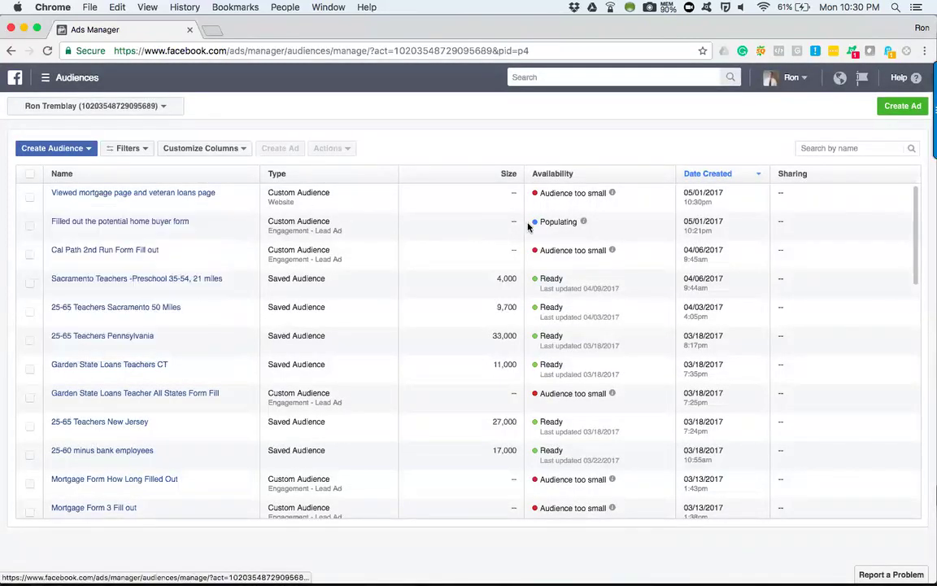
{"action": "mouse_move", "coordinate": [646, 217]}
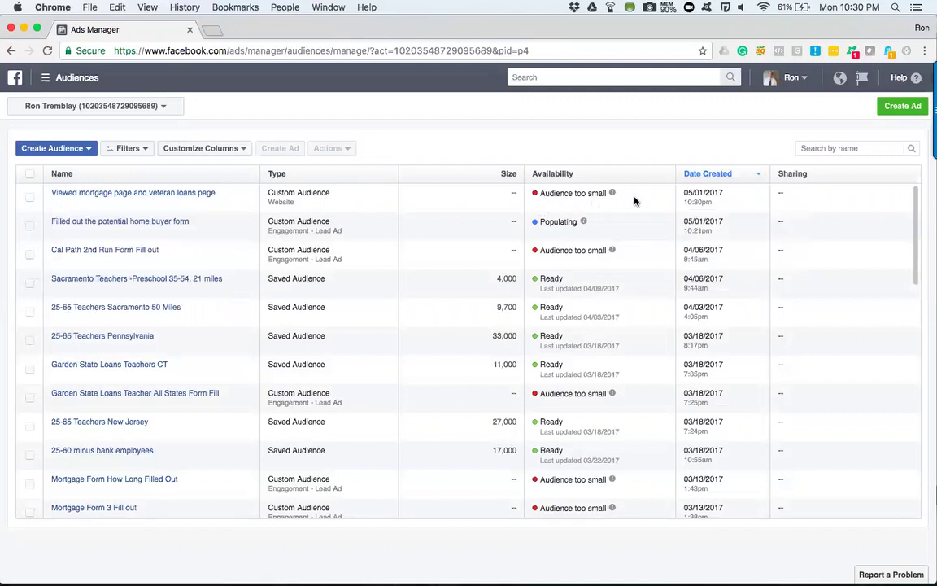
{"action": "mouse_move", "coordinate": [616, 199]}
- Start another custom audience and base it on website traffic
{"action": "left_click", "coordinate": [82, 148]}
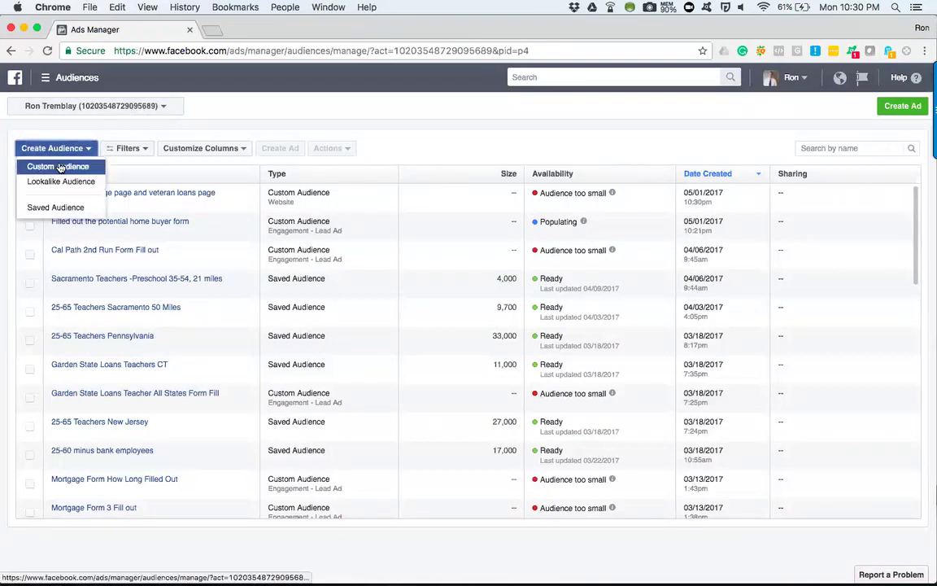
{"action": "left_click", "coordinate": [58, 167]}
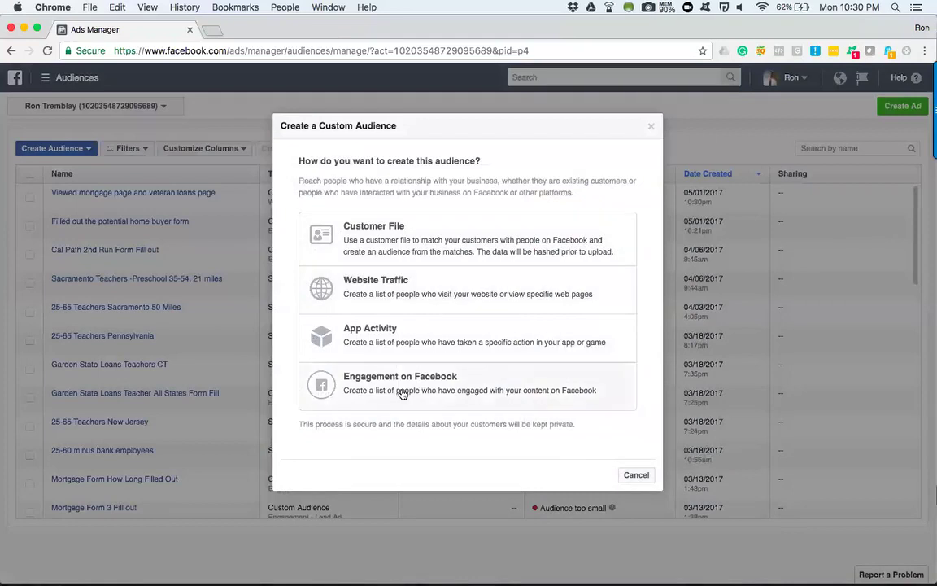
{"action": "left_click", "coordinate": [397, 389]}
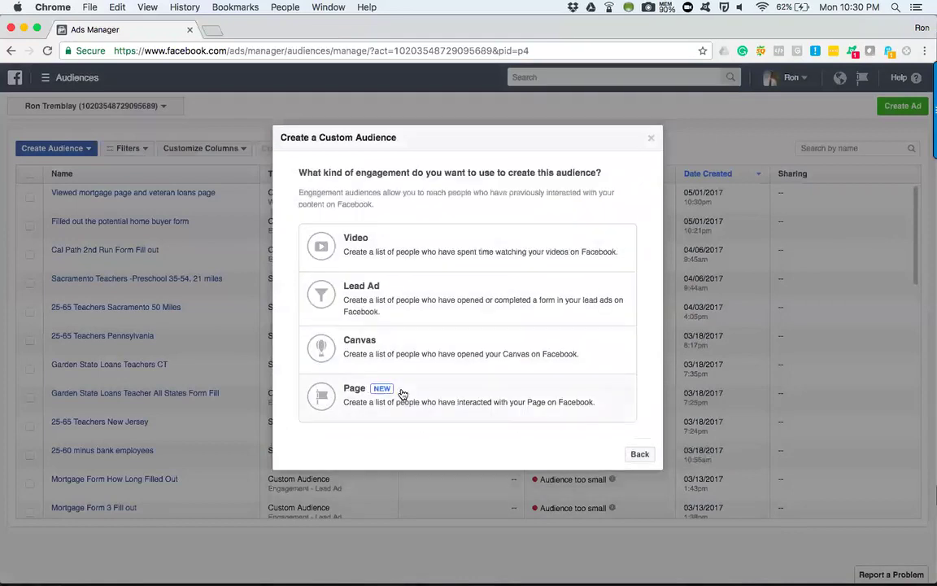
{"action": "left_click", "coordinate": [638, 454]}
{"action": "left_click", "coordinate": [439, 296]}
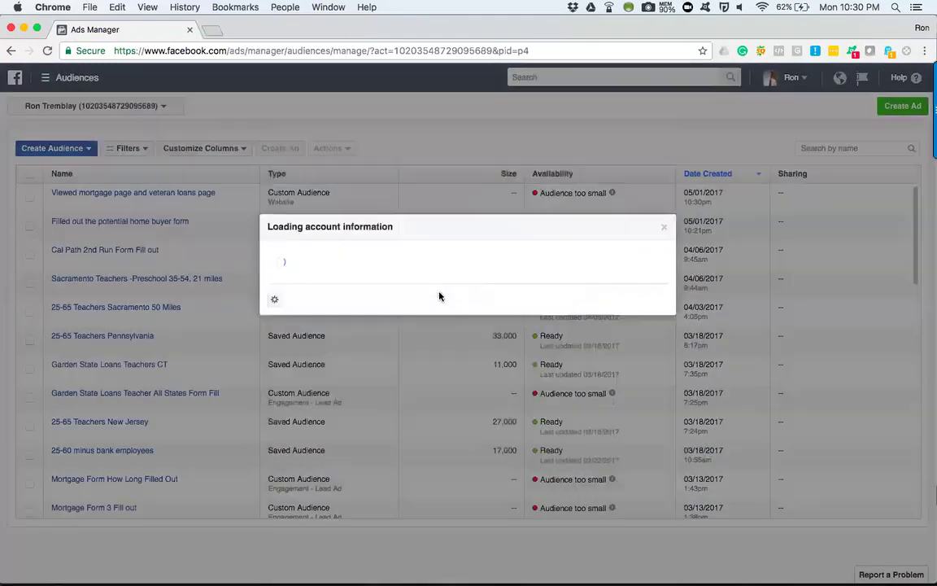
- Set the website traffic type to Custom Combination and include URLs containing yourwebsite.com/contact-us
{"action": "left_click", "coordinate": [458, 255]}
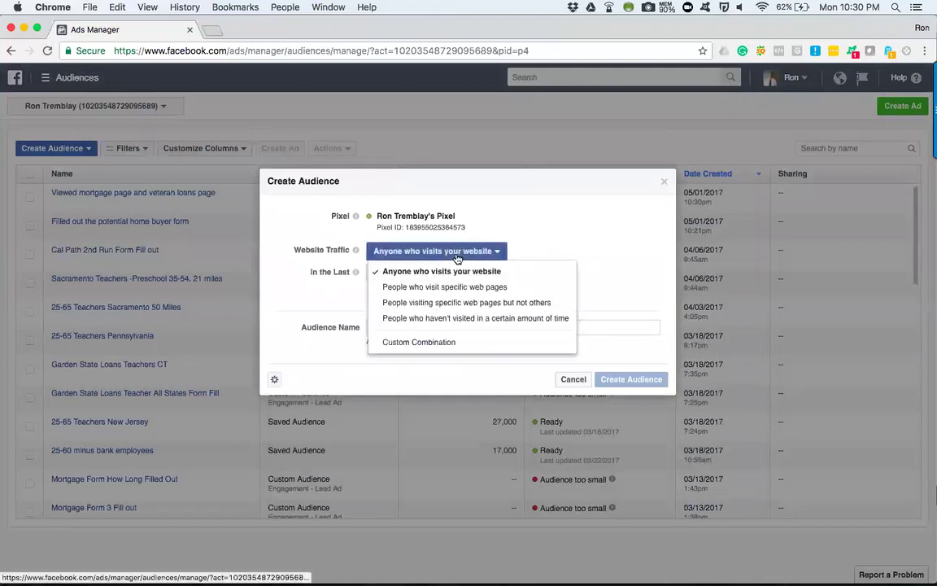
{"action": "left_click", "coordinate": [446, 342]}
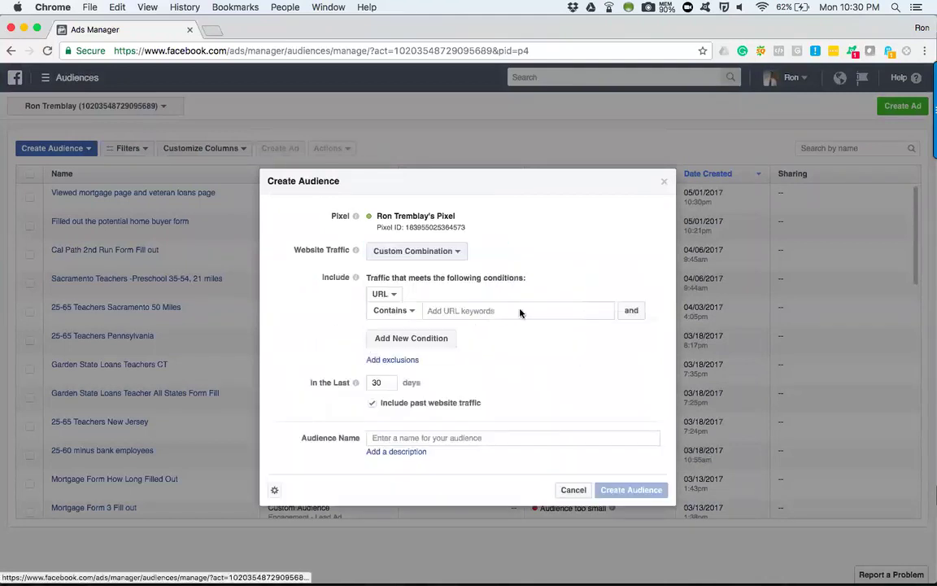
{"action": "left_click", "coordinate": [476, 309]}
{"action": "type", "text": "yourw"}
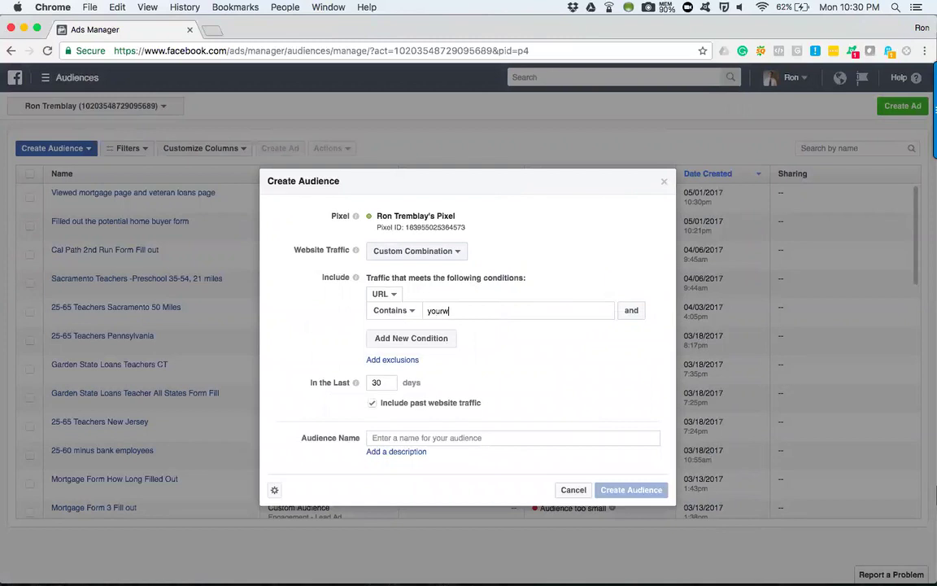
{"action": "type", "text": "ebsite.com/"}
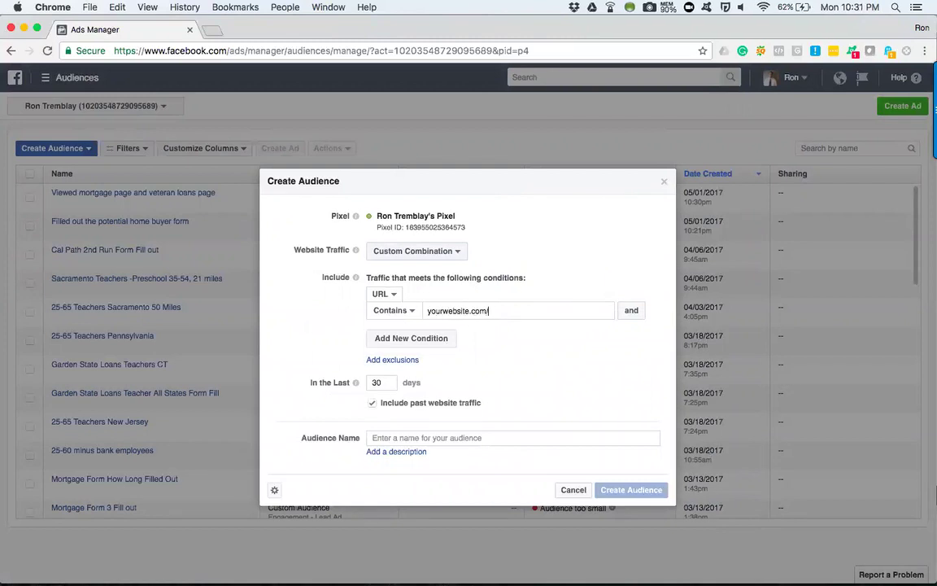
{"action": "type", "text": "contact-us"}
{"action": "key", "text": "Return"}
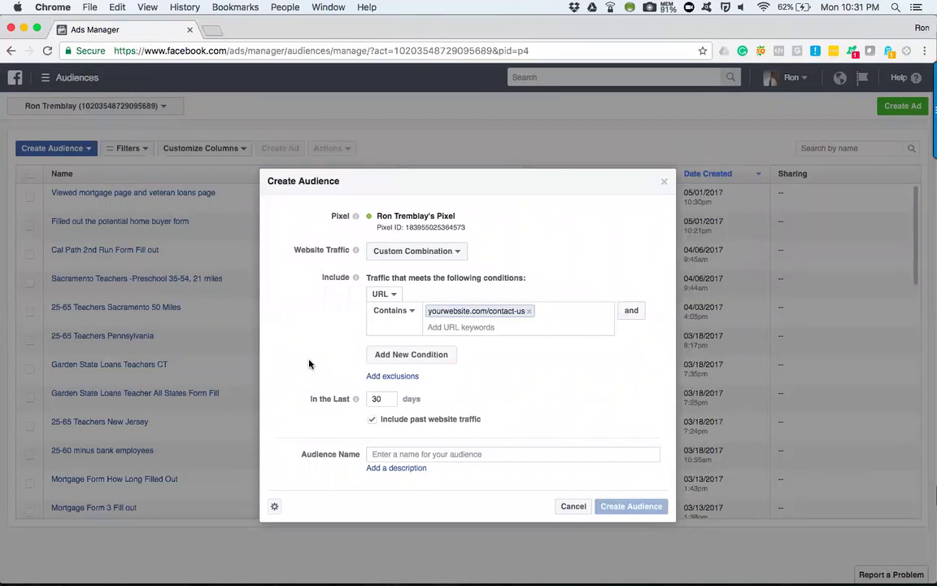
- Try an additional "or" condition group and a second "and" rule for the contact-us condition, and remove both
{"action": "left_click", "coordinate": [404, 358]}
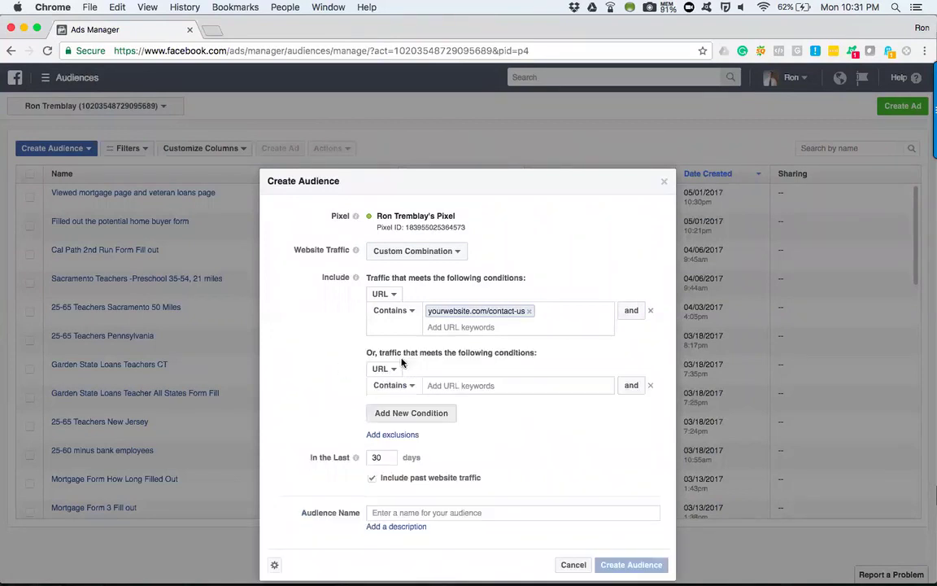
{"action": "left_click", "coordinate": [650, 385]}
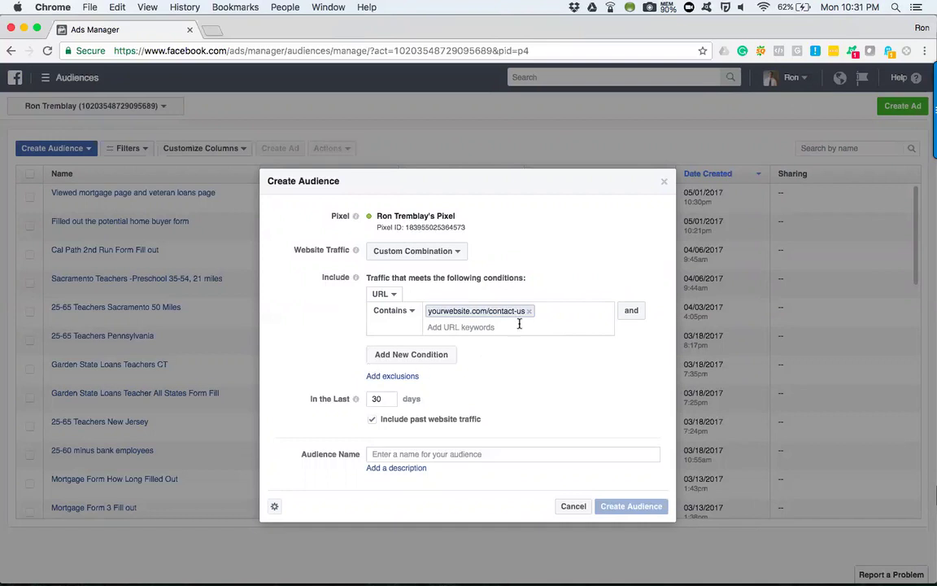
{"action": "left_click", "coordinate": [637, 310]}
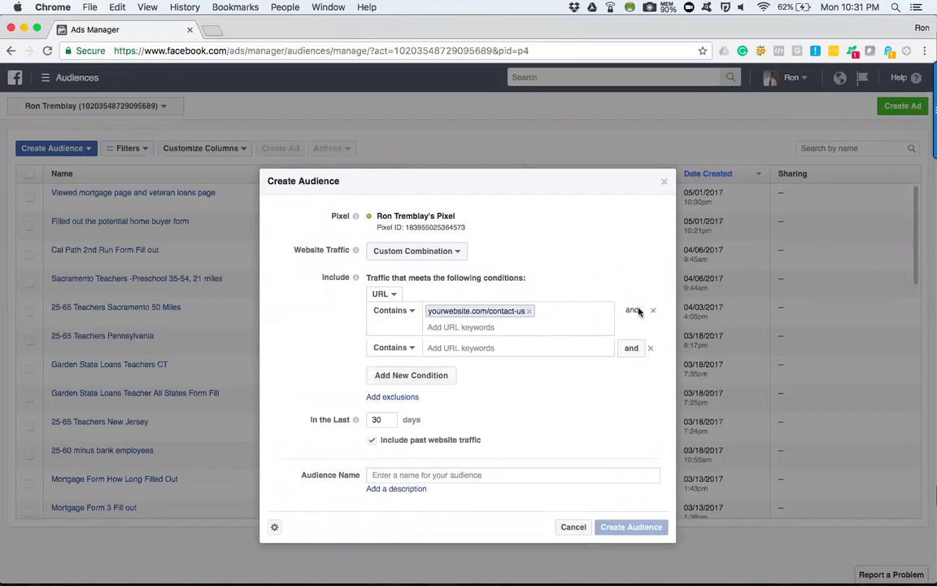
{"action": "left_click", "coordinate": [394, 347]}
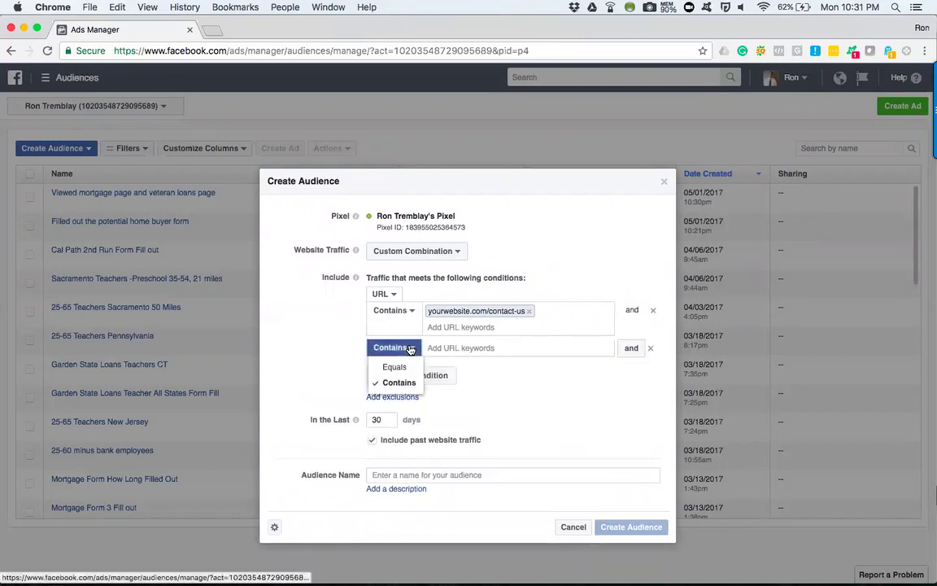
{"action": "left_click", "coordinate": [311, 351]}
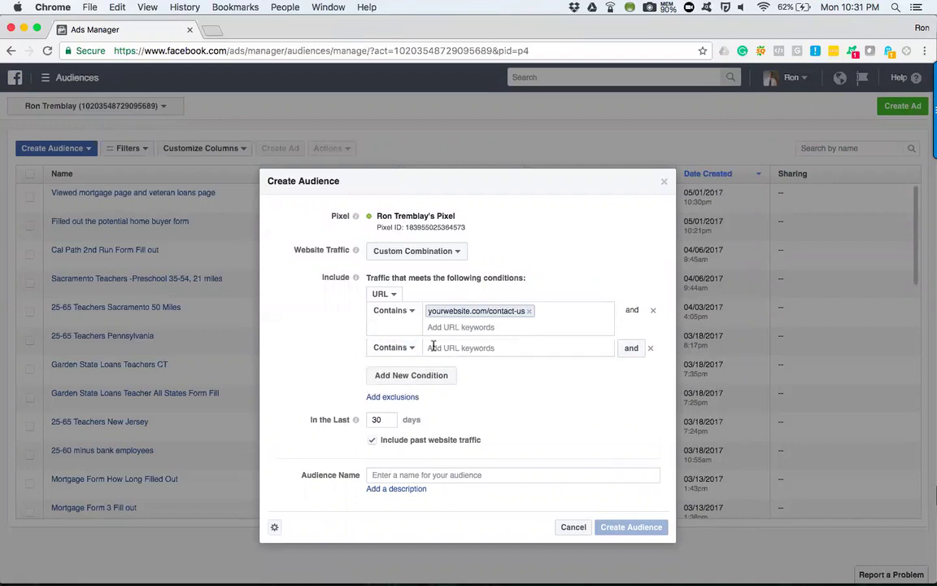
{"action": "left_click", "coordinate": [649, 348]}
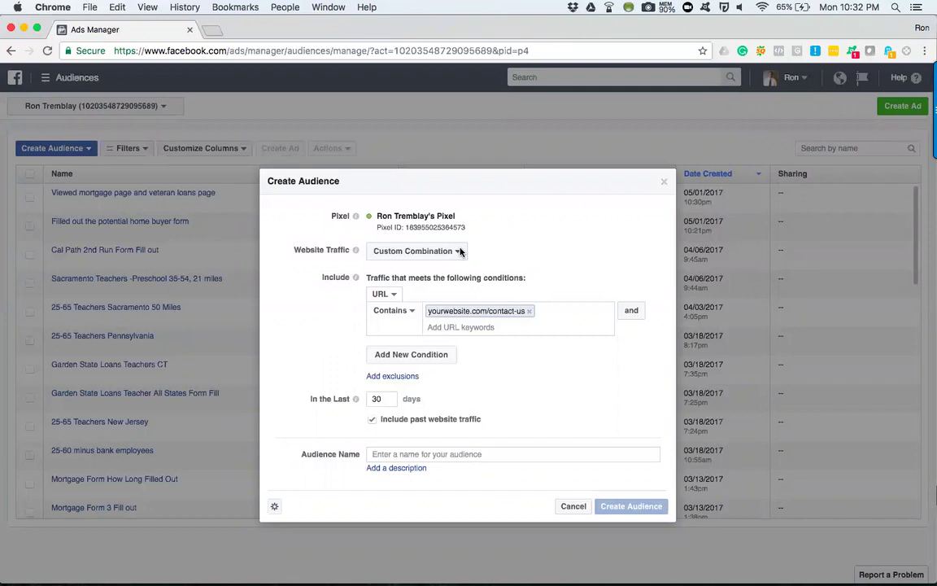
- Clear the contact-us keyword and change the website traffic type to People visiting specific web pages but not others
{"action": "left_click", "coordinate": [529, 311]}
{"action": "left_click", "coordinate": [457, 253]}
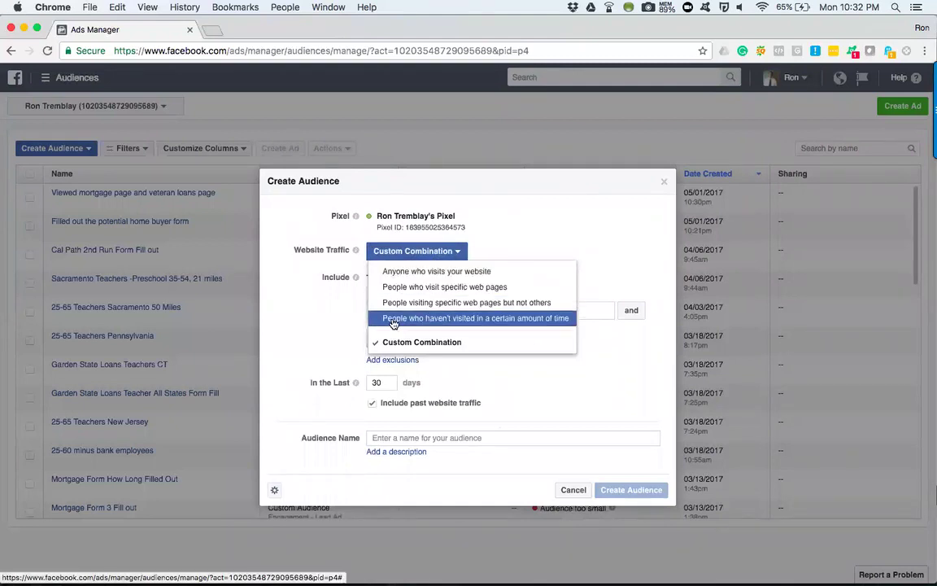
{"action": "left_click", "coordinate": [504, 307]}
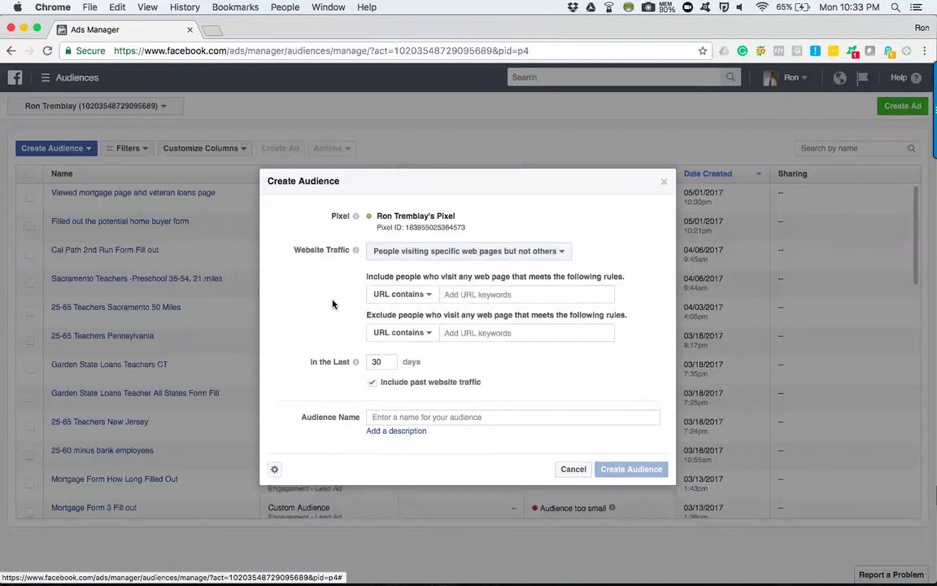
- Include visitors of URLs containing yourwebsite.com/contact-us and exclude visitors of URLs containing yourwebsite.com/thank-you
{"action": "left_click", "coordinate": [466, 294]}
{"action": "type", "text": "yourwebsite"}
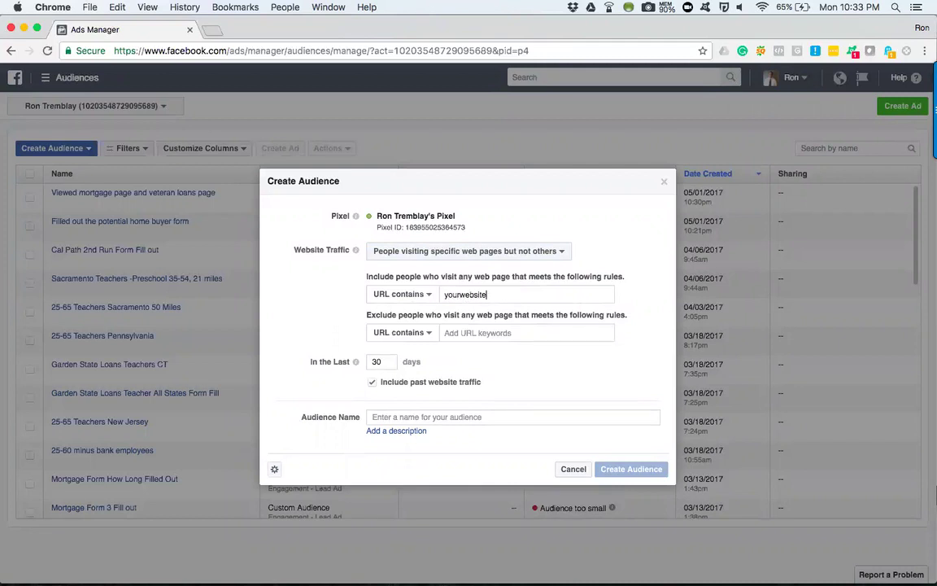
{"action": "type", "text": ".com/contact-us"}
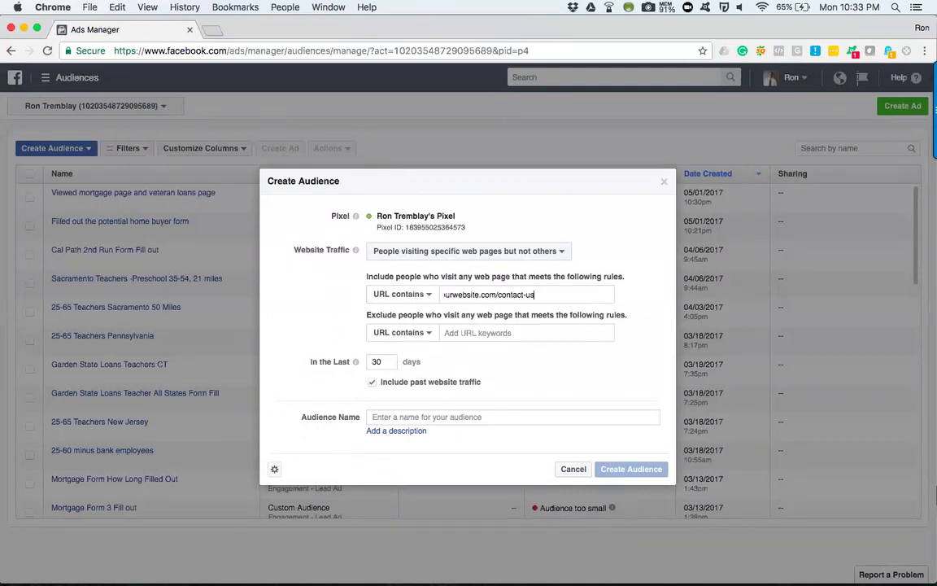
{"action": "key", "text": "Return"}
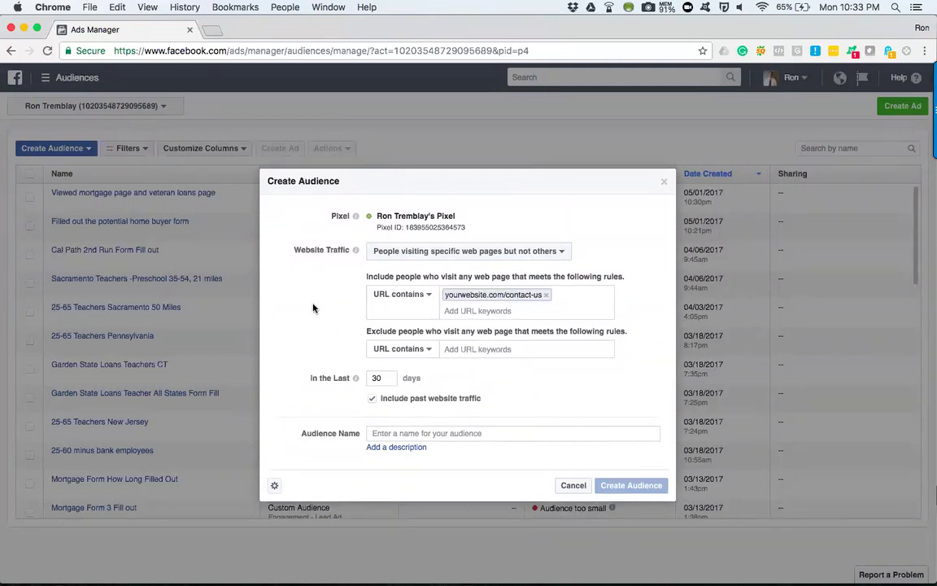
{"action": "left_click", "coordinate": [493, 348]}
{"action": "type", "text": "yourwebsite.com/thank-you"}
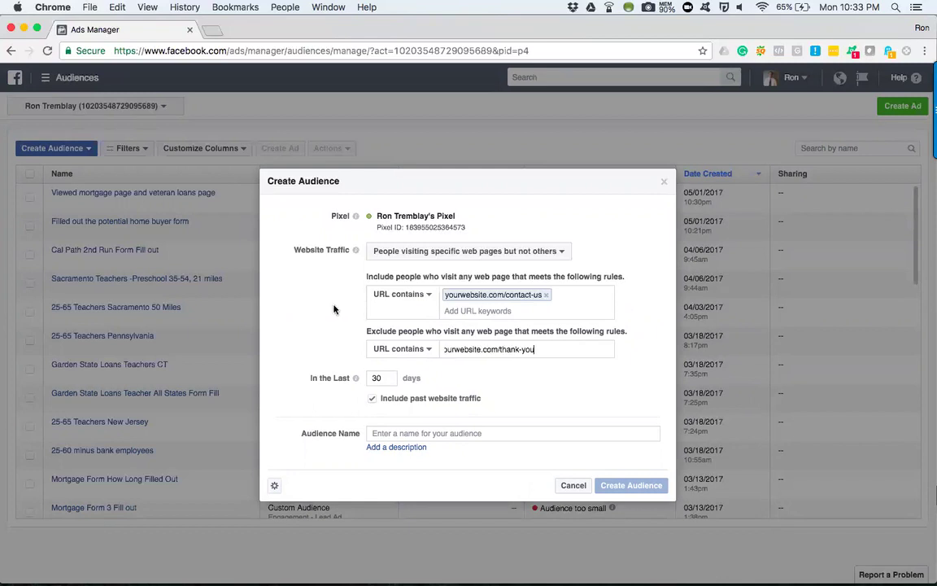
{"action": "key", "text": "Return"}
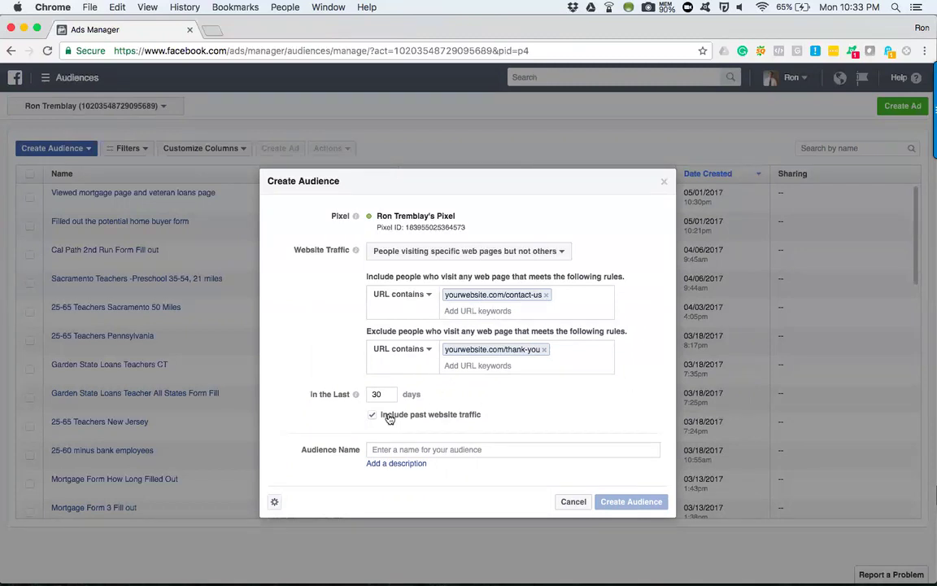
- Name the audience "Been to contact page but not thank you page"
{"action": "left_click", "coordinate": [389, 447]}
{"action": "type", "text": "Been "}
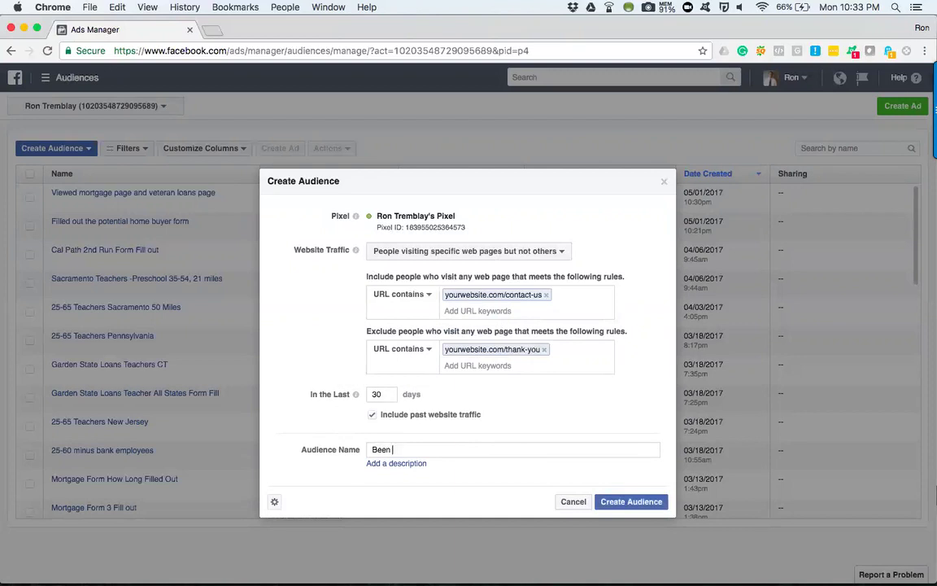
{"action": "type", "text": "to contact page but not thank youp"}
{"action": "key", "text": "BackSpace"}
{"action": "type", "text": "page"}
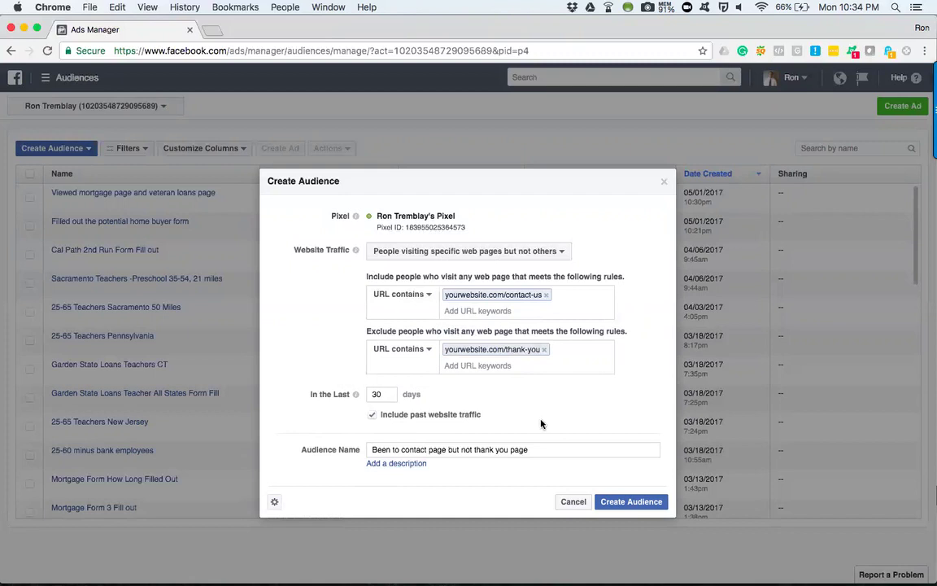
- Create the audience, dismiss the confirmation and review the new audience's rule summary in the audience list
{"action": "left_click", "coordinate": [627, 504]}
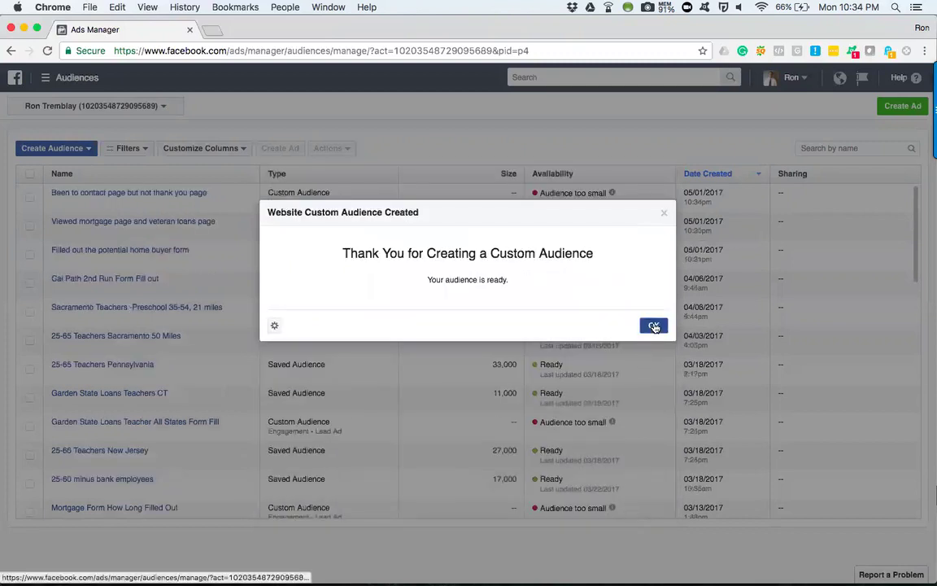
{"action": "left_click", "coordinate": [653, 325]}
{"action": "mouse_move", "coordinate": [70, 193]}
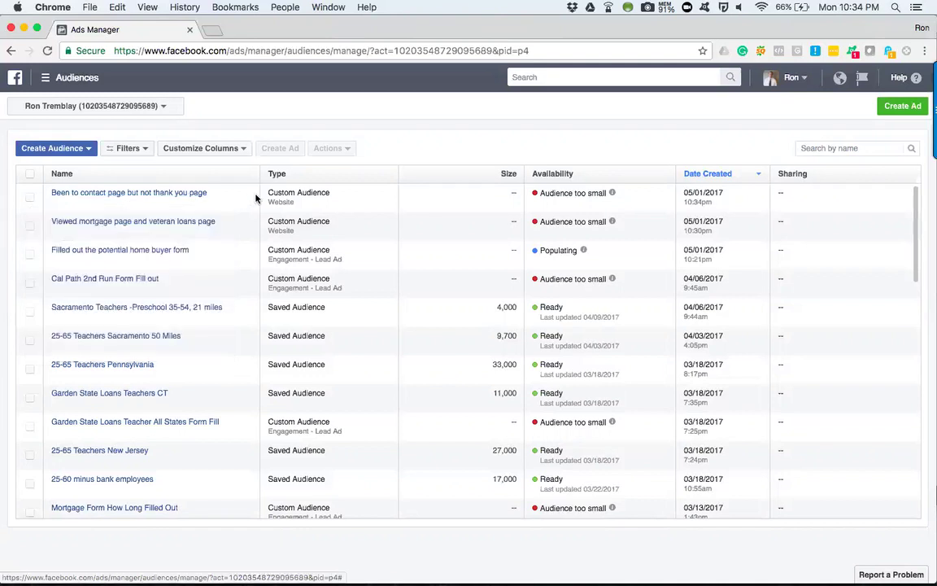
{"action": "mouse_move", "coordinate": [184, 192]}
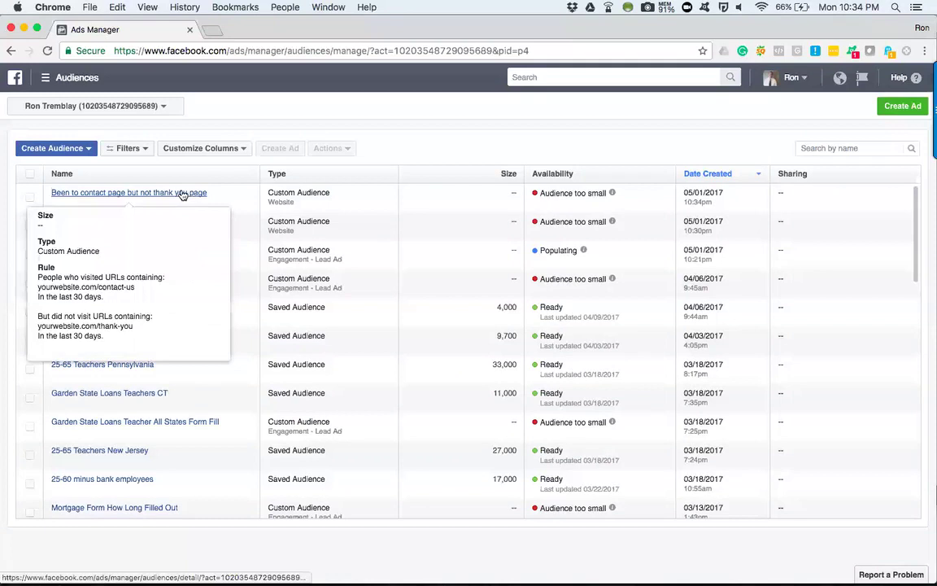